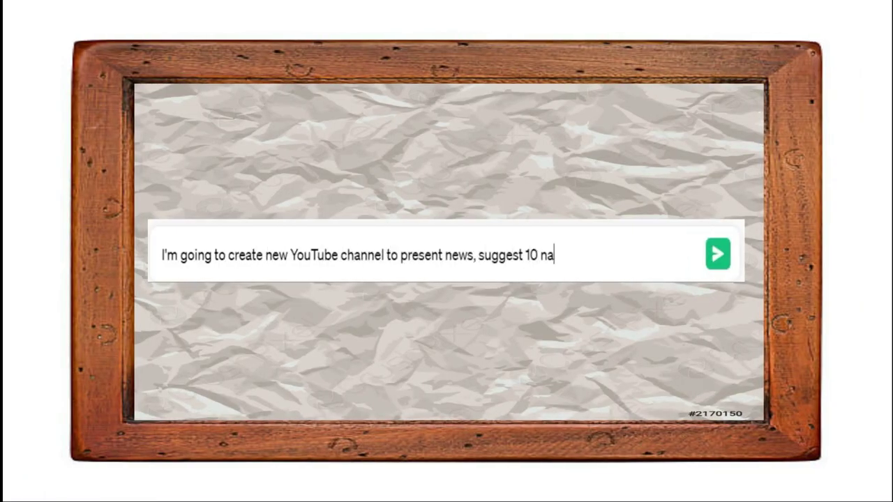
- Send ChatGPT a prompt asking for 10 name ideas for a news YouTube channel
{"action": "key", "text": "Return"}
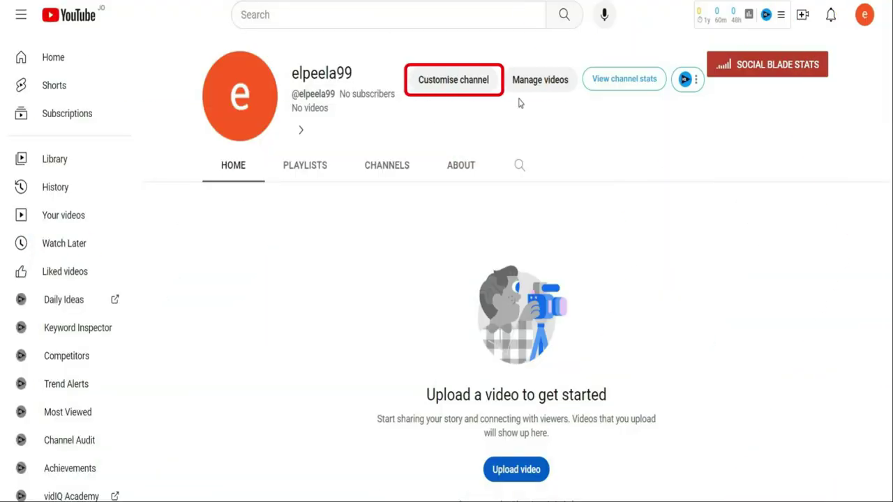
- Enter FlashFacts as the channel name and replace the old handle with FlashFacts
{"action": "left_click", "coordinate": [474, 87]}
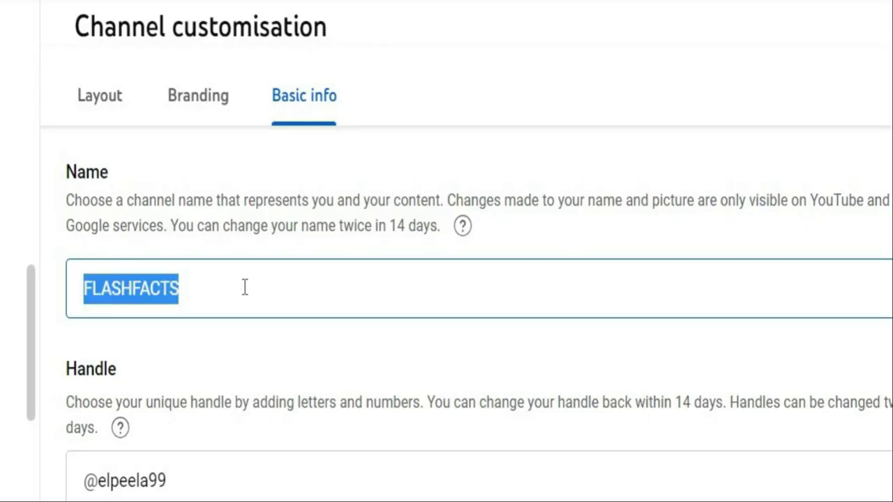
{"action": "type", "text": "FlashFacts"}
{"action": "left_click", "coordinate": [90, 322]}
{"action": "key", "text": "ctrl+a"}
{"action": "key", "text": "BackSpace"}
{"action": "type", "text": "FlashFacts"}
{"action": "scroll", "coordinate": [489, 354], "scroll_direction": "down", "scroll_amount": 1}
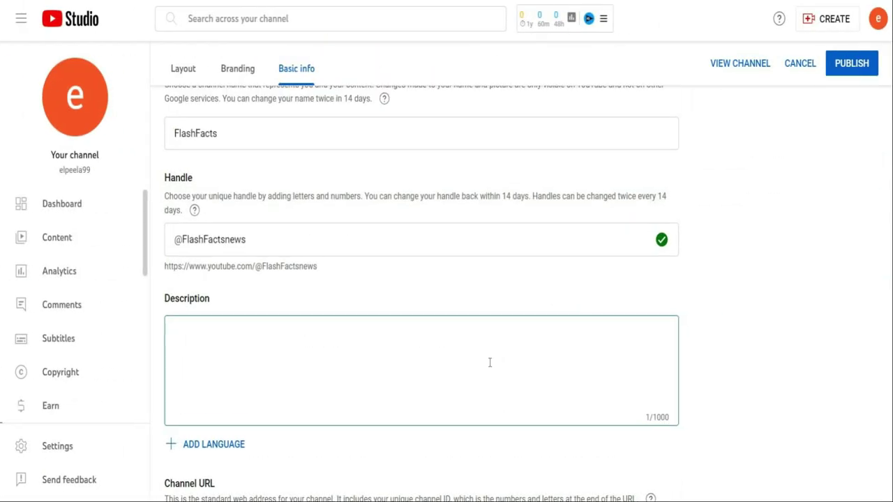
- Paste the ChatGPT-written Flash Facts description into the channel Description box
{"action": "type", "text": "elcome to Flash Facts, your go-to destination for concise, informative, and up-to-the-minute news coverage. We are dedicated to delivering the latest developments, breaking stories, and in-depth analysis across a wide range of topics. Stay informed and stay ahead with our bite-sized news updates, thought-provoking discussions, and insightful reports. Whether it's world affairs, technology breakthroughs, entertainment highlights, or cultural insights, our team of passionate journalists brings you the most relevant and captivating stories from around the globe. Subscribe now and join our community of informed viewers as we shed light on the world's most pressing issues and provide you with the knowledge you need to make informed decisions. Get your daily dose of knowledge with Flash Facts!\""}
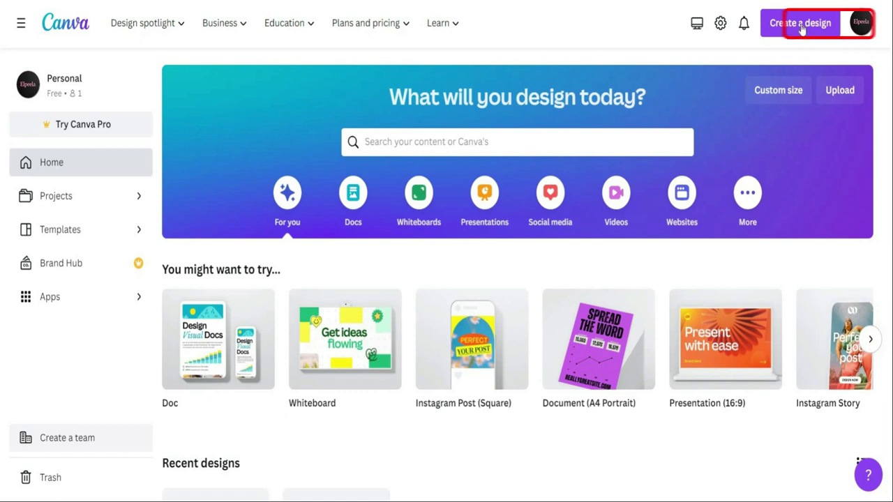
- Create a YouTube Icon design and place the Frankie Show template on it
{"action": "left_click", "coordinate": [800, 25]}
{"action": "type", "text": "youtube"}
{"action": "left_click", "coordinate": [707, 90]}
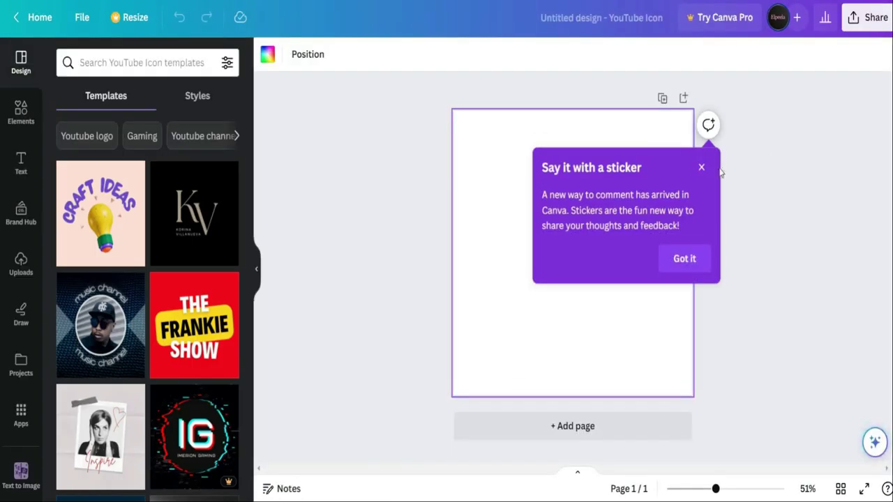
{"action": "left_click", "coordinate": [681, 258]}
{"action": "scroll", "coordinate": [143, 365], "scroll_direction": "down", "scroll_amount": 5}
{"action": "scroll", "coordinate": [143, 365], "scroll_direction": "down", "scroll_amount": 5}
{"action": "scroll", "coordinate": [143, 369], "scroll_direction": "down", "scroll_amount": 1}
{"action": "scroll", "coordinate": [201, 318], "scroll_direction": "up", "scroll_amount": 10}
{"action": "left_click_drag", "start_coordinate": [341, 262], "coordinate": [530, 181]}
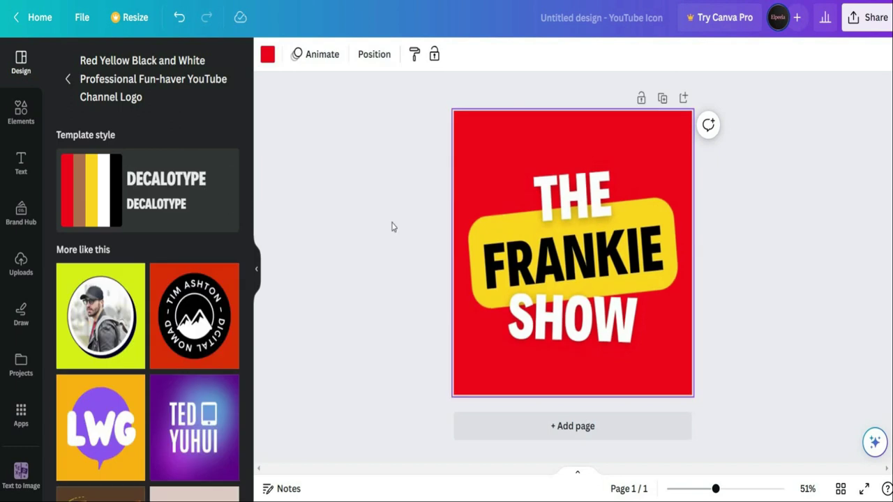
- Retype the template words as FLASH, NEWS and FACTS
{"action": "double_click", "coordinate": [573, 202]}
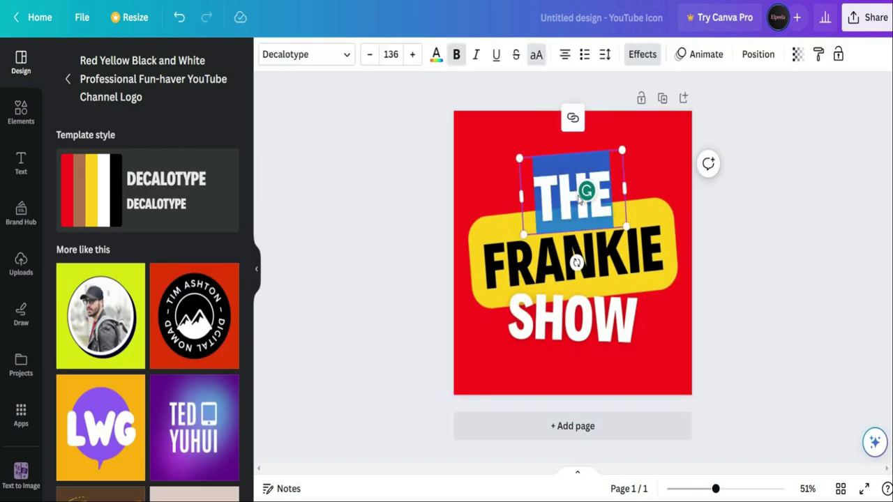
{"action": "type", "text": "FLASH"}
{"action": "double_click", "coordinate": [583, 324]}
{"action": "type", "text": "FACTS"}
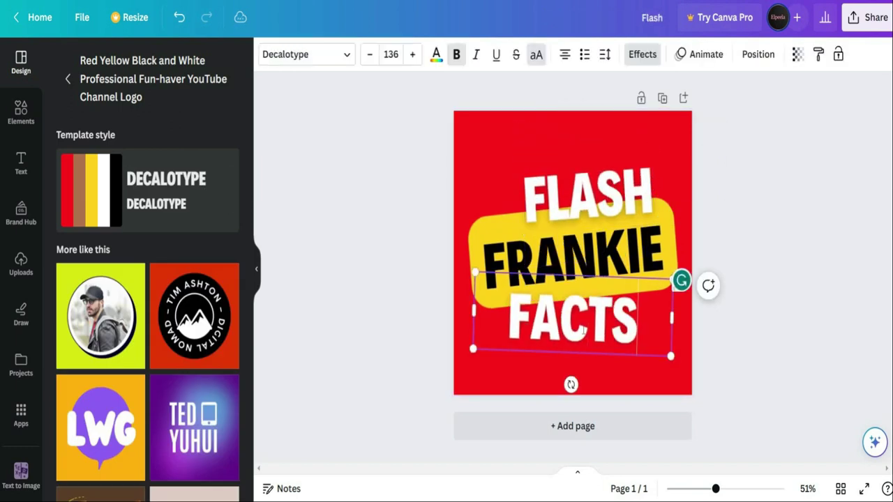
{"action": "double_click", "coordinate": [628, 239]}
{"action": "type", "text": "N"}
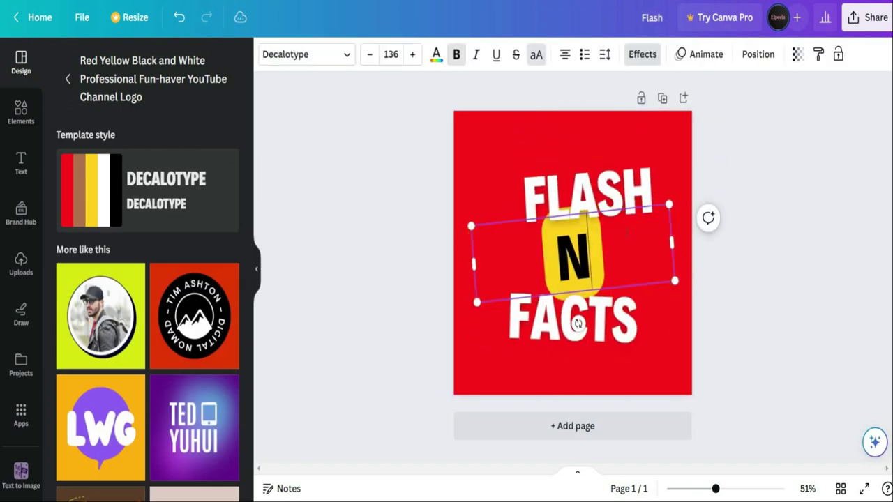
{"action": "type", "text": "EWS"}
- Make the logo background dark blue and download it as a PNG
{"action": "left_click", "coordinate": [769, 129]}
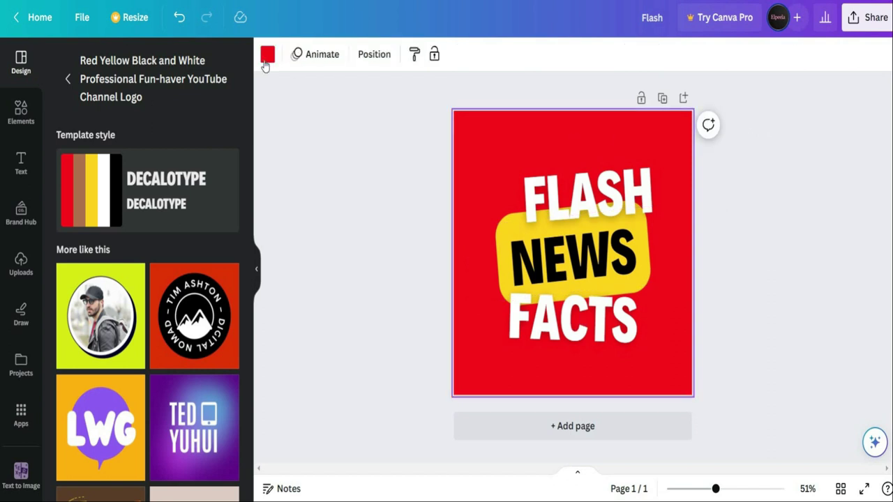
{"action": "left_click", "coordinate": [266, 60]}
{"action": "left_click", "coordinate": [227, 383]}
{"action": "left_click", "coordinate": [375, 245]}
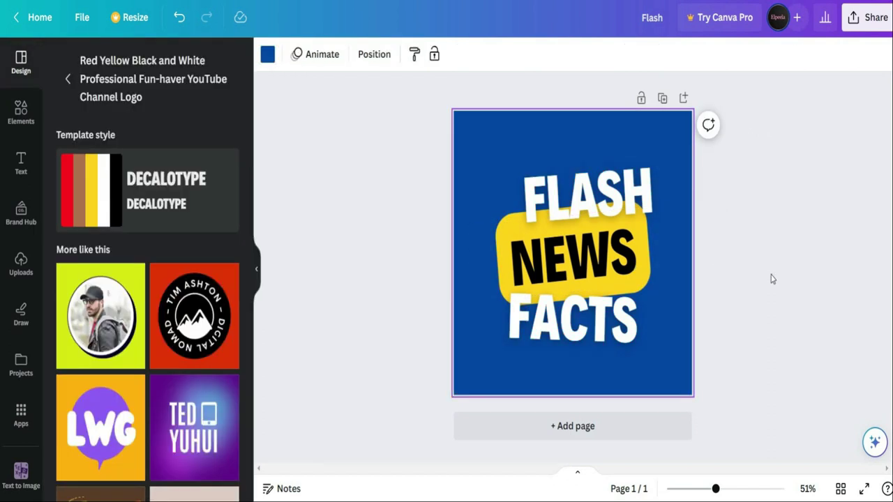
{"action": "left_click", "coordinate": [867, 17]}
{"action": "left_click", "coordinate": [708, 372]}
{"action": "left_click", "coordinate": [784, 283]}
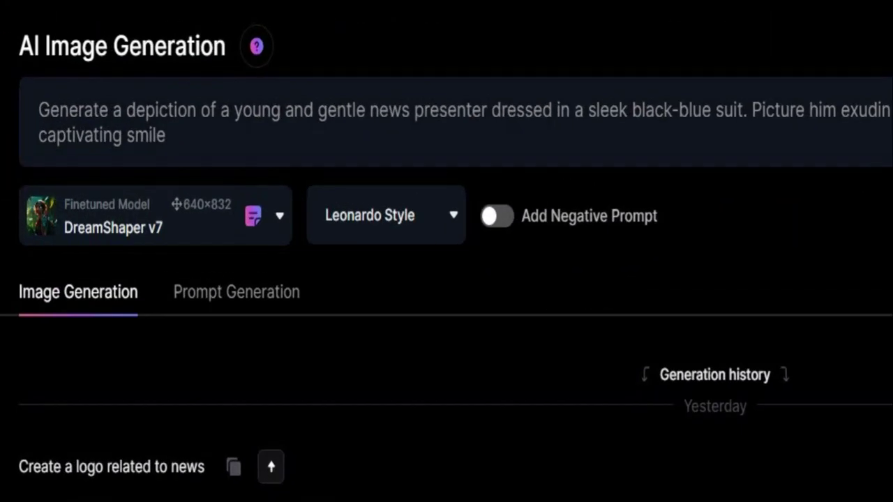
- Generate four images from the young news-presenter prompt in Leonardo.Ai
{"action": "left_click", "coordinate": [781, 130]}
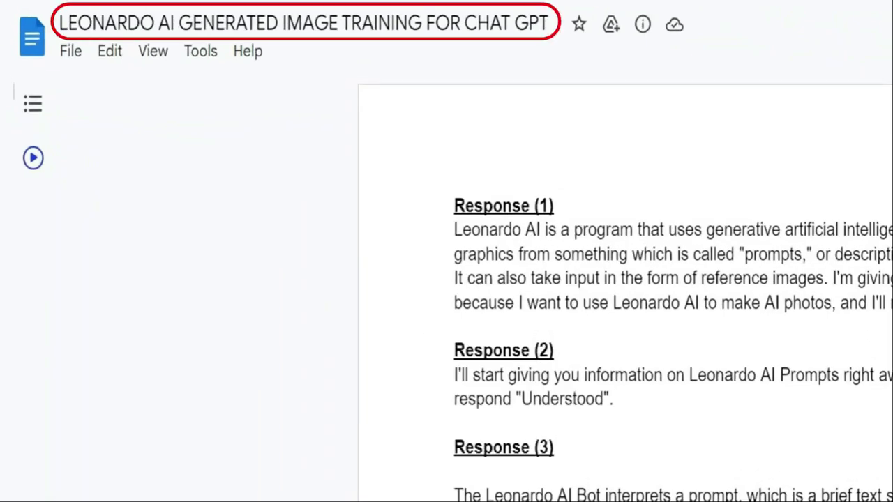
- Scroll through the Leonardo prompt-training document down to Response 7
{"action": "scroll", "coordinate": [459, 272], "scroll_direction": "down", "scroll_amount": 3}
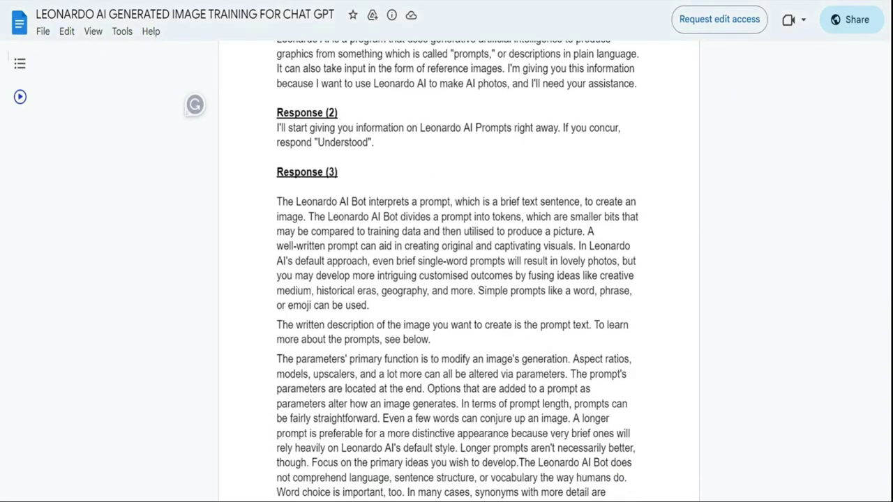
{"action": "scroll", "coordinate": [459, 272], "scroll_direction": "down", "scroll_amount": 2}
{"action": "scroll", "coordinate": [459, 272], "scroll_direction": "down", "scroll_amount": 3}
{"action": "scroll", "coordinate": [460, 272], "scroll_direction": "down", "scroll_amount": 3}
{"action": "scroll", "coordinate": [460, 272], "scroll_direction": "down", "scroll_amount": 3}
{"action": "scroll", "coordinate": [459, 273], "scroll_direction": "down", "scroll_amount": 3}
{"action": "scroll", "coordinate": [459, 272], "scroll_direction": "down", "scroll_amount": 3}
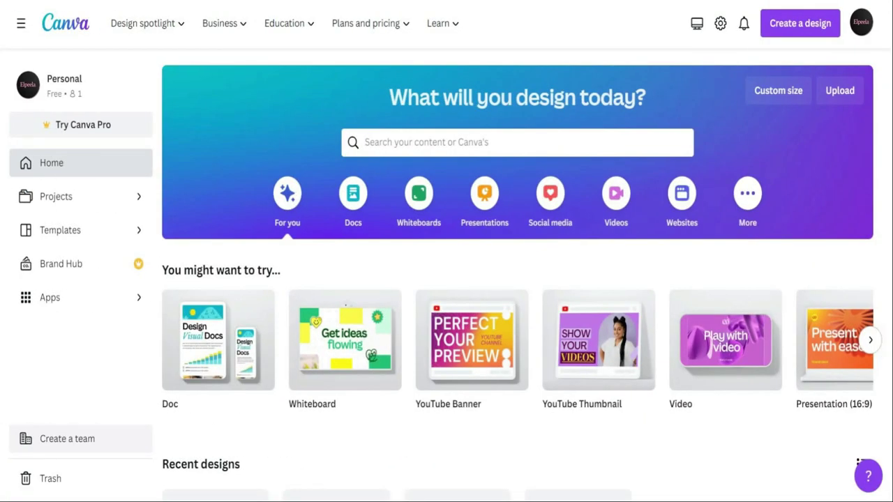
- Create a YouTube Banner design and apply the dark THE NEWS template from a 'news you' search
{"action": "left_click", "coordinate": [809, 26]}
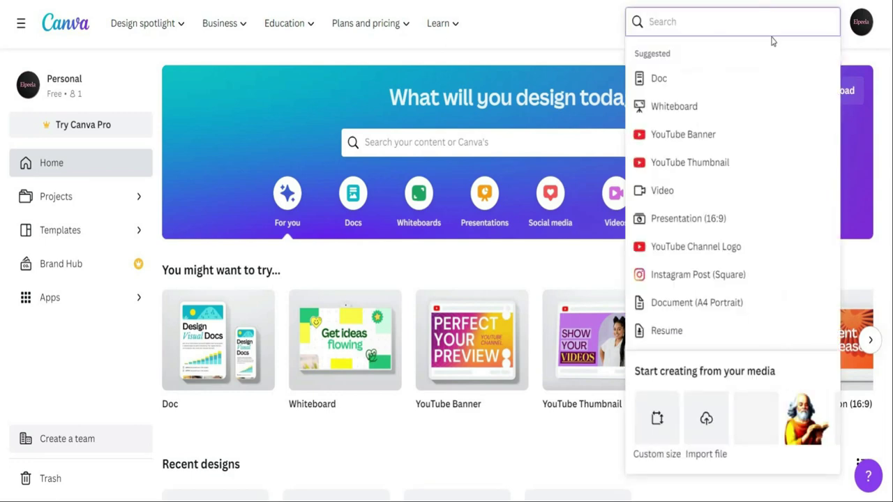
{"action": "left_click", "coordinate": [766, 147]}
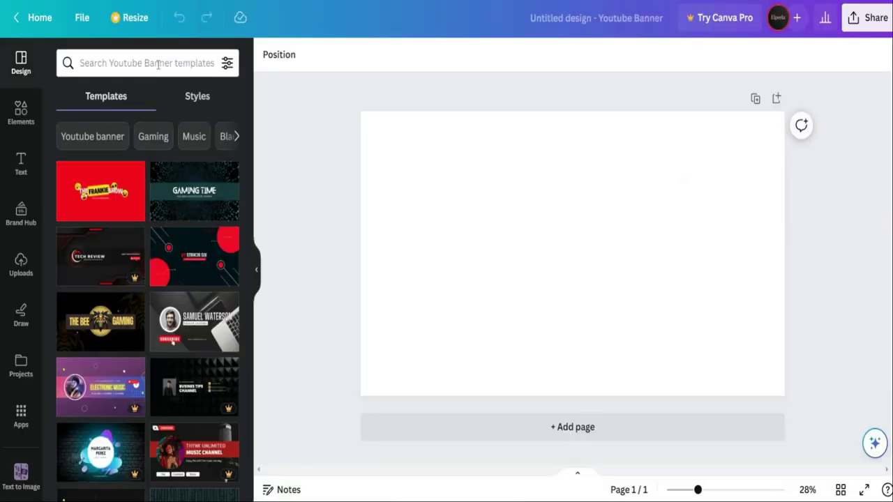
{"action": "left_click", "coordinate": [159, 64]}
{"action": "type", "text": "news you"}
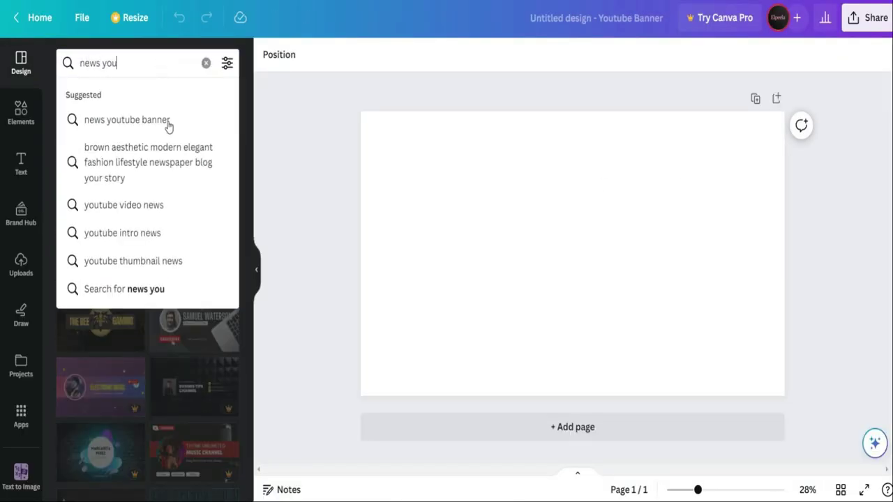
{"action": "left_click", "coordinate": [167, 120]}
{"action": "scroll", "coordinate": [147, 279], "scroll_direction": "down", "scroll_amount": 5}
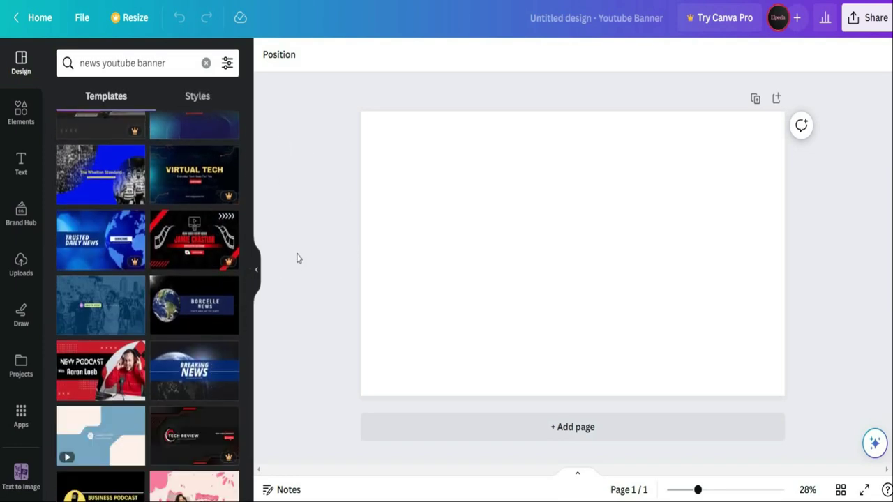
{"action": "scroll", "coordinate": [100, 279], "scroll_direction": "up", "scroll_amount": 2}
{"action": "scroll", "coordinate": [99, 265], "scroll_direction": "up", "scroll_amount": 3}
{"action": "left_click", "coordinate": [99, 231]}
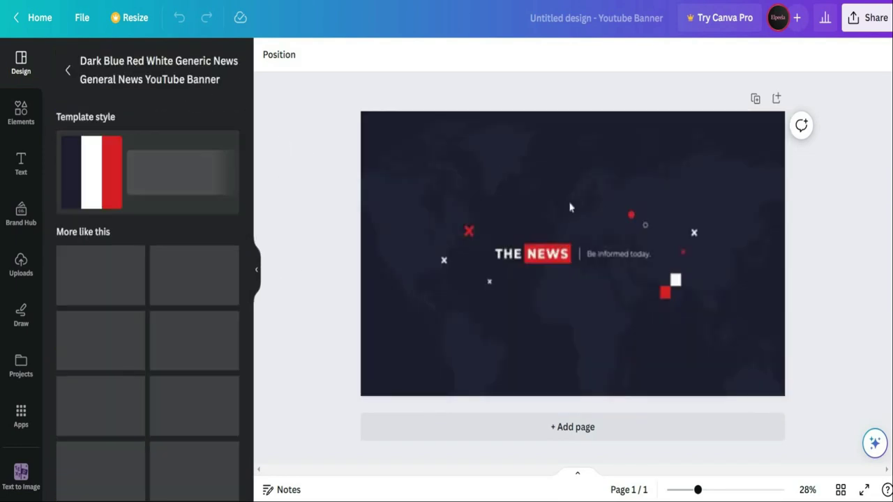
- Change the banner headline to FLASH FACTS, edit the tagline, and download the banner
{"action": "left_click", "coordinate": [590, 360]}
{"action": "double_click", "coordinate": [508, 254]}
{"action": "type", "text": "FLASH FACTS"}
{"action": "double_click", "coordinate": [618, 253]}
{"action": "type", "text": "Kepp"}
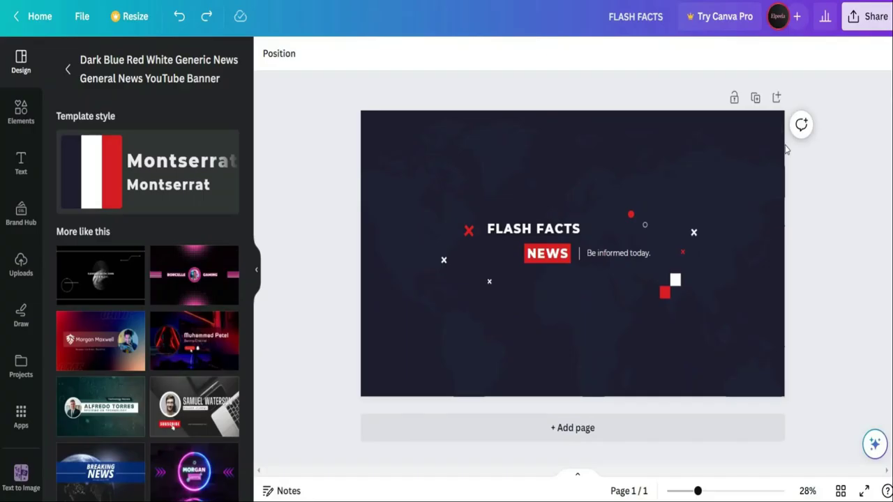
{"action": "left_click", "coordinate": [869, 16]}
{"action": "left_click", "coordinate": [672, 376]}
{"action": "left_click", "coordinate": [730, 291]}
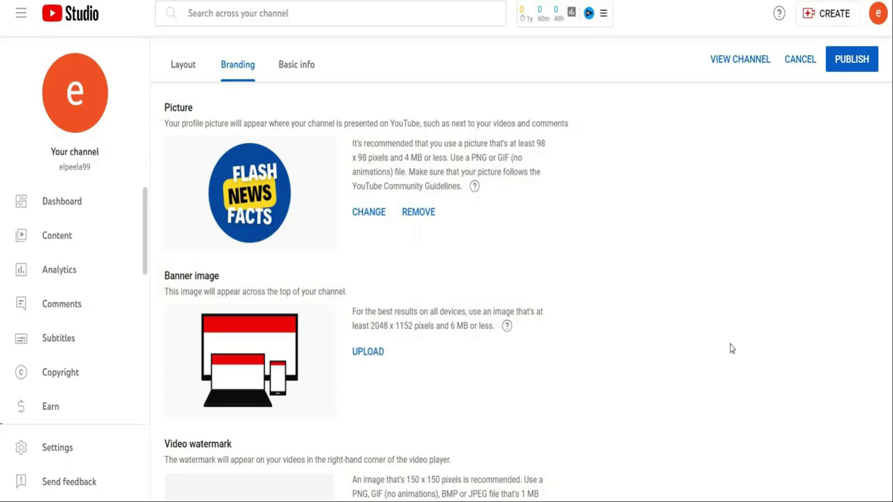
- Scroll down the branded channel page, then go to the Google News site
{"action": "scroll", "coordinate": [732, 349], "scroll_direction": "down", "scroll_amount": 3}
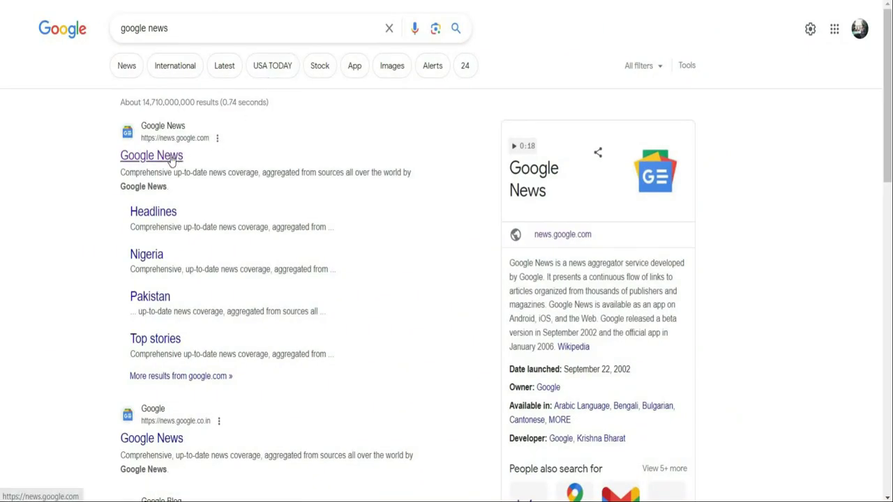
{"action": "left_click", "coordinate": [160, 156]}
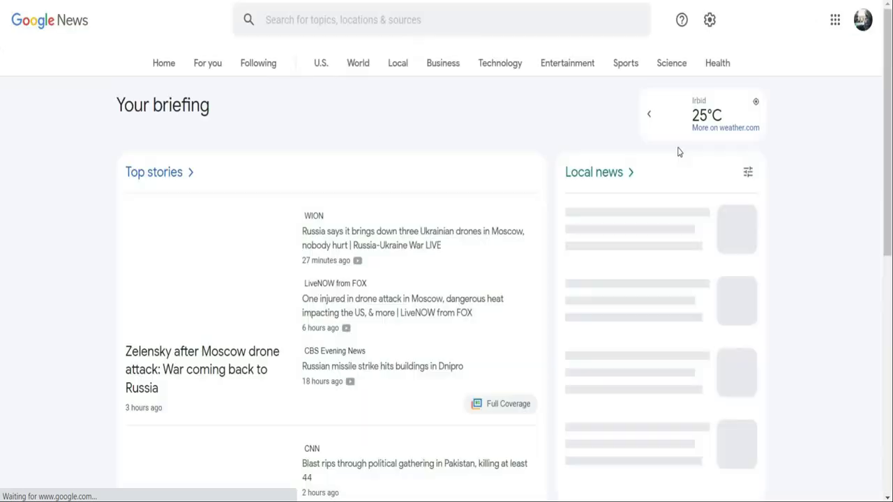
- Browse Entertainment > Arts & design and read through the Twitter-rebrands-as-X story
{"action": "left_click", "coordinate": [581, 70]}
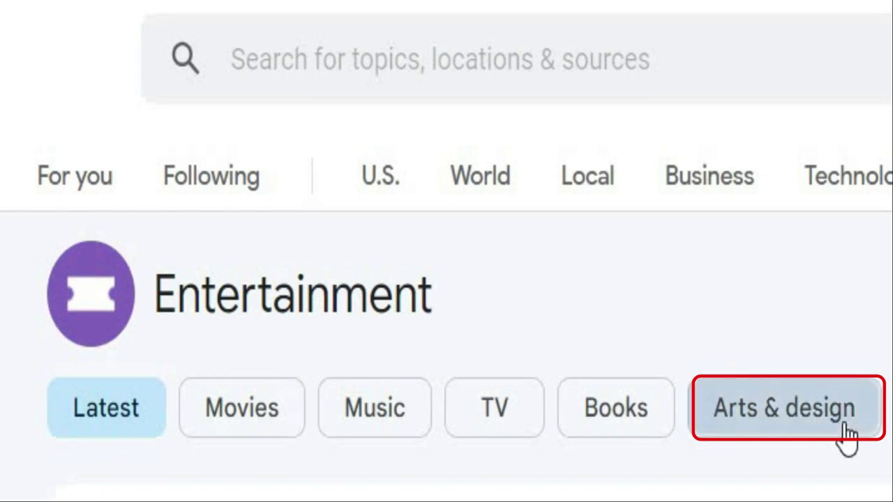
{"action": "left_click", "coordinate": [848, 434]}
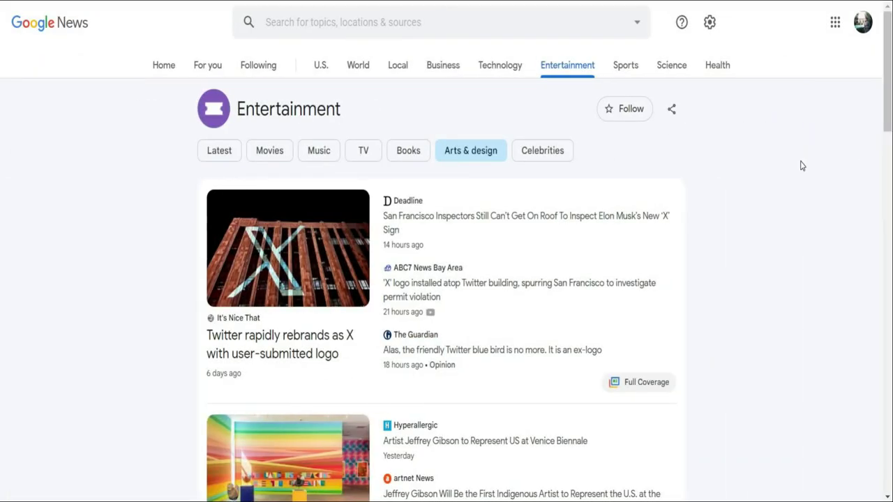
{"action": "scroll", "coordinate": [802, 166], "scroll_direction": "down", "scroll_amount": 1}
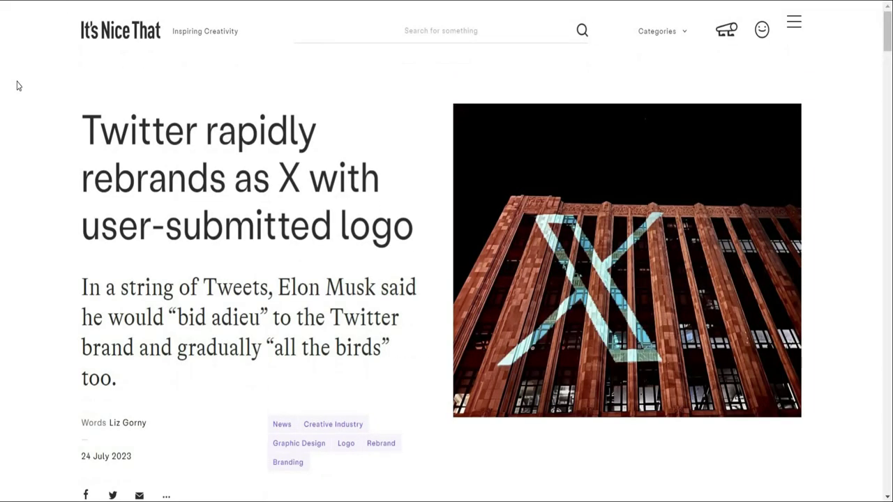
{"action": "scroll", "coordinate": [18, 85], "scroll_direction": "down", "scroll_amount": 2}
{"action": "scroll", "coordinate": [18, 86], "scroll_direction": "down", "scroll_amount": 3}
{"action": "scroll", "coordinate": [18, 85], "scroll_direction": "down", "scroll_amount": 3}
- Copy the X-rebrand article body and paste it into the new untitled Google Doc
{"action": "left_click_drag", "start_coordinate": [356, 342], "coordinate": [534, 461]}
{"action": "key", "text": "ctrl+c"}
{"action": "key", "text": "alt+Tab"}
{"action": "key", "text": "ctrl+v"}
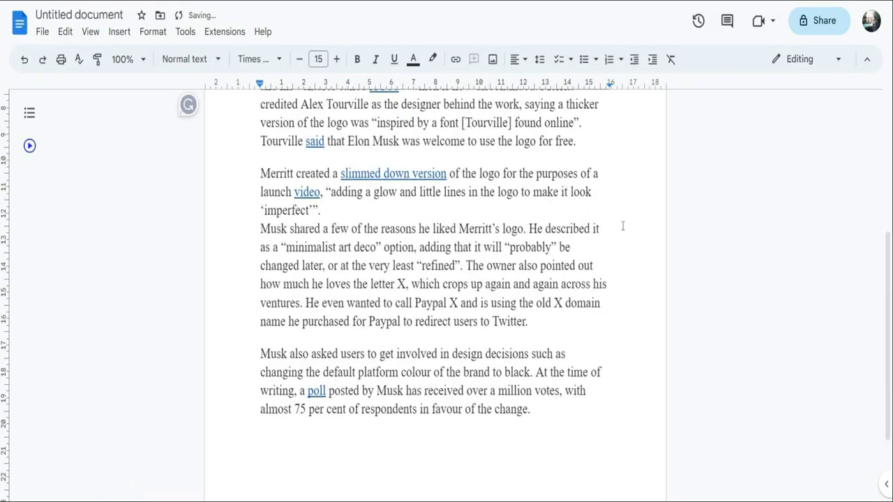
{"action": "scroll", "coordinate": [623, 226], "scroll_direction": "up", "scroll_amount": 3}
{"action": "scroll", "coordinate": [623, 226], "scroll_direction": "up", "scroll_amount": 2}
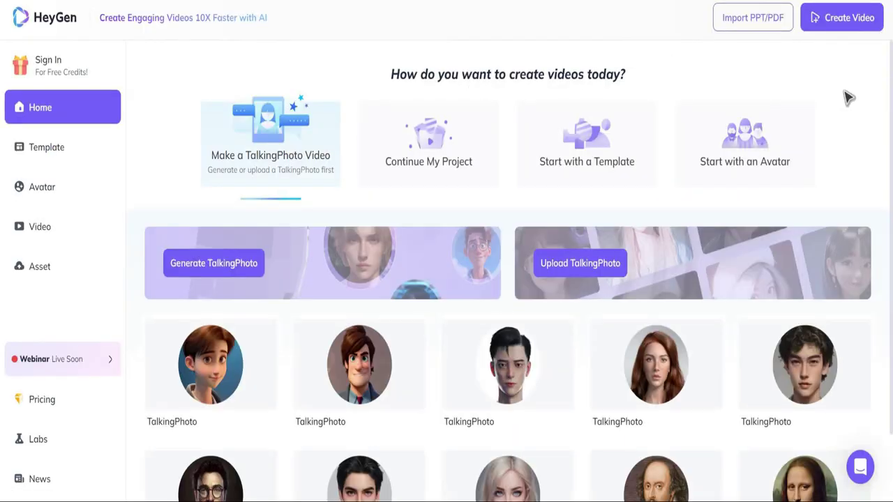
- Find the Jeff in Suit avatar in the library and open it in the avatar editor
{"action": "left_click", "coordinate": [745, 174]}
{"action": "scroll", "coordinate": [745, 175], "scroll_direction": "down", "scroll_amount": 3}
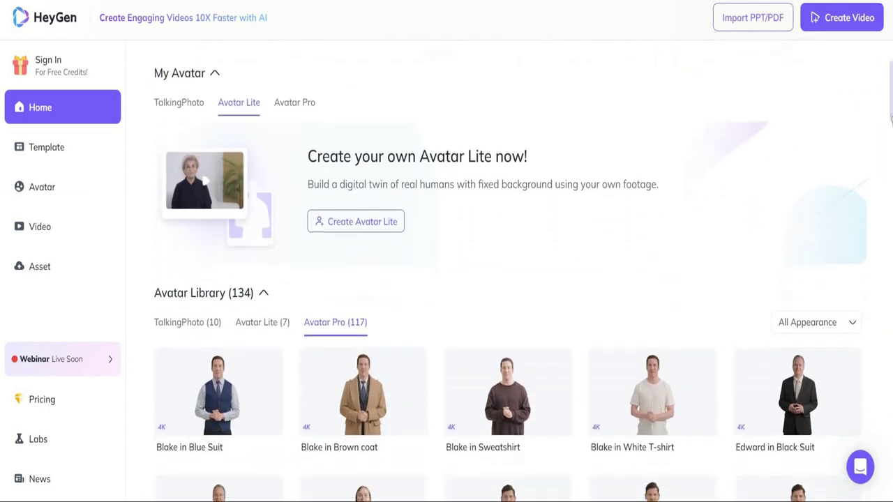
{"action": "scroll", "coordinate": [891, 122], "scroll_direction": "down", "scroll_amount": 1}
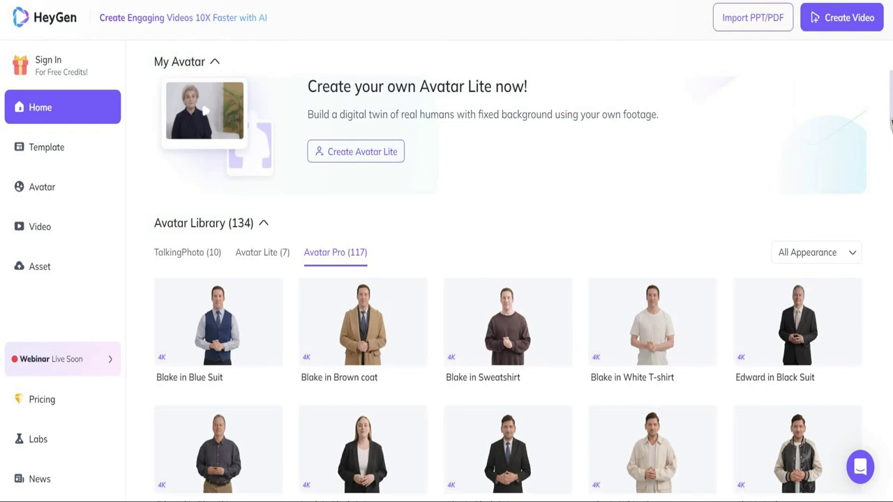
{"action": "left_click_drag", "start_coordinate": [891, 115], "coordinate": [891, 142]}
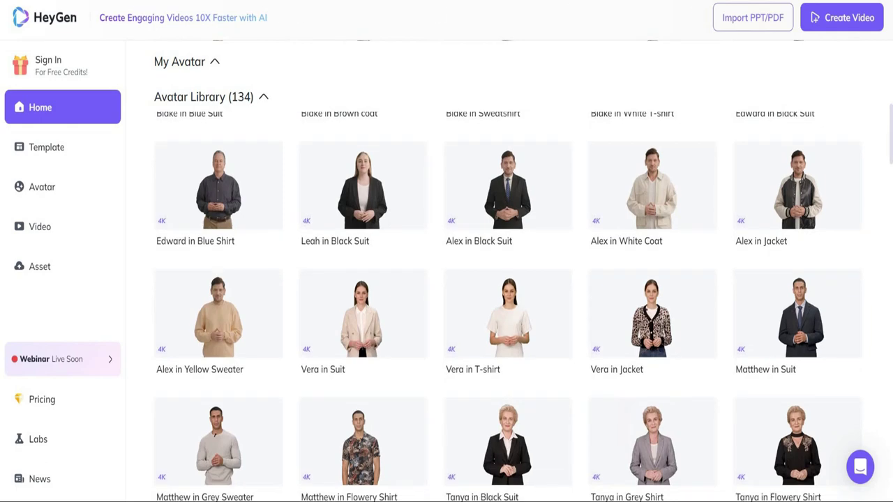
{"action": "scroll", "coordinate": [861, 115], "scroll_direction": "down", "scroll_amount": 5}
{"action": "scroll", "coordinate": [861, 116], "scroll_direction": "down", "scroll_amount": 5}
{"action": "scroll", "coordinate": [861, 209], "scroll_direction": "down", "scroll_amount": 2}
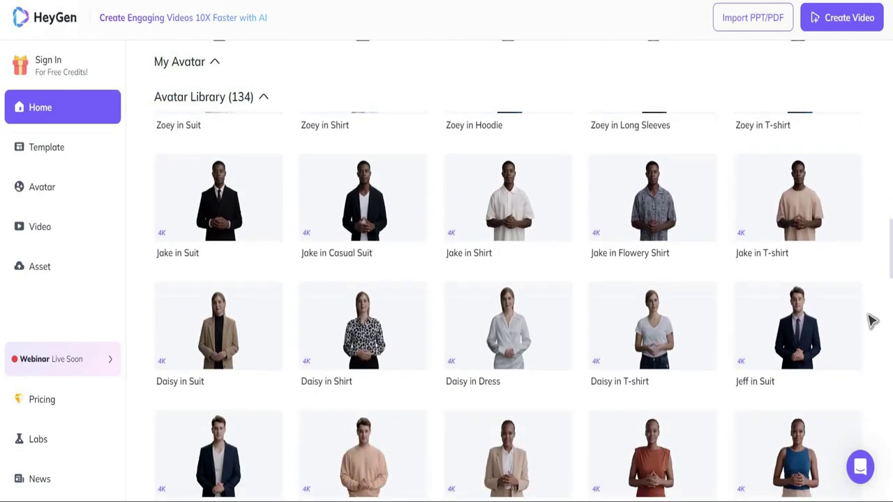
{"action": "left_click", "coordinate": [820, 342]}
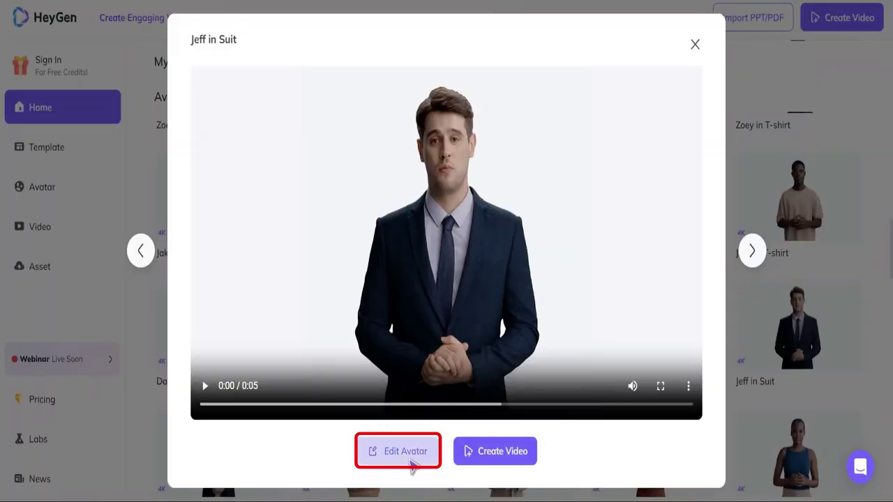
{"action": "left_click", "coordinate": [404, 460]}
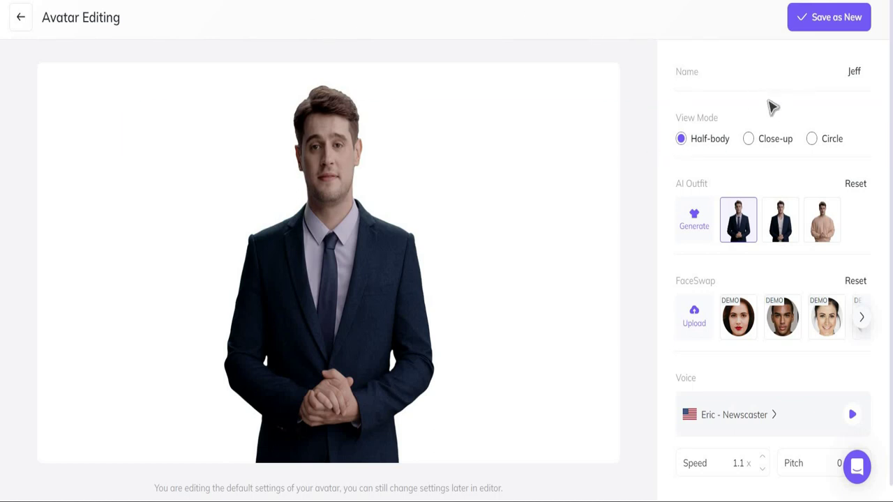
- Try close-up and circle views and other outfits, keeping half-body framing and the suit
{"action": "left_click", "coordinate": [749, 139]}
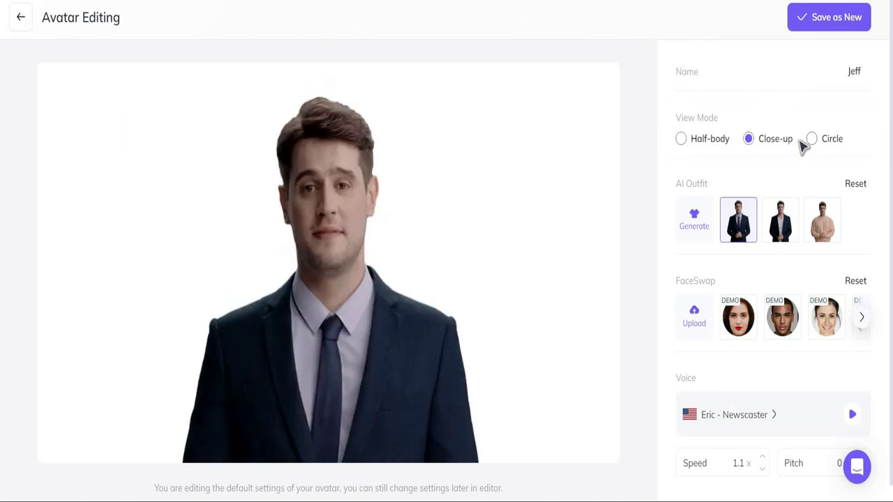
{"action": "left_click", "coordinate": [813, 139]}
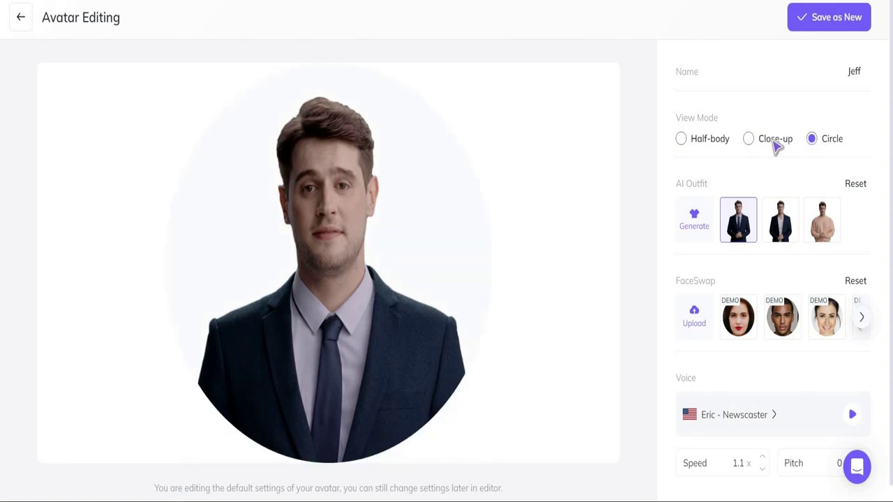
{"action": "left_click", "coordinate": [681, 139]}
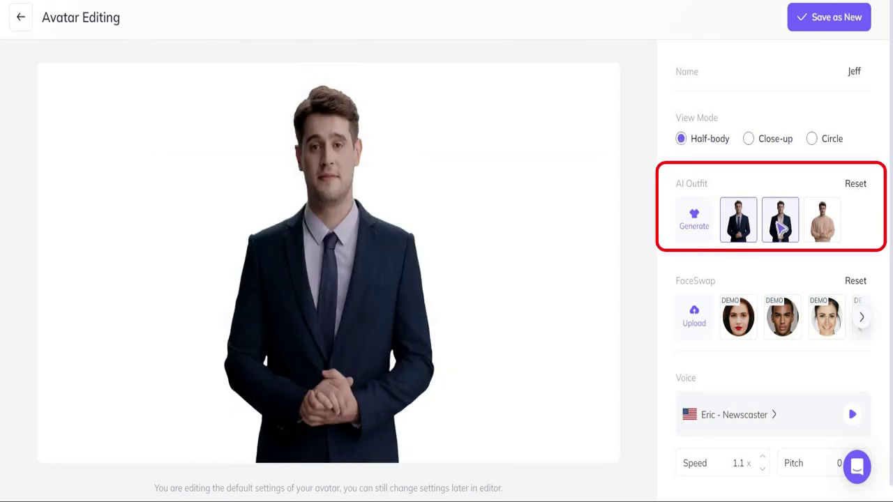
{"action": "left_click", "coordinate": [780, 227]}
{"action": "left_click", "coordinate": [823, 223]}
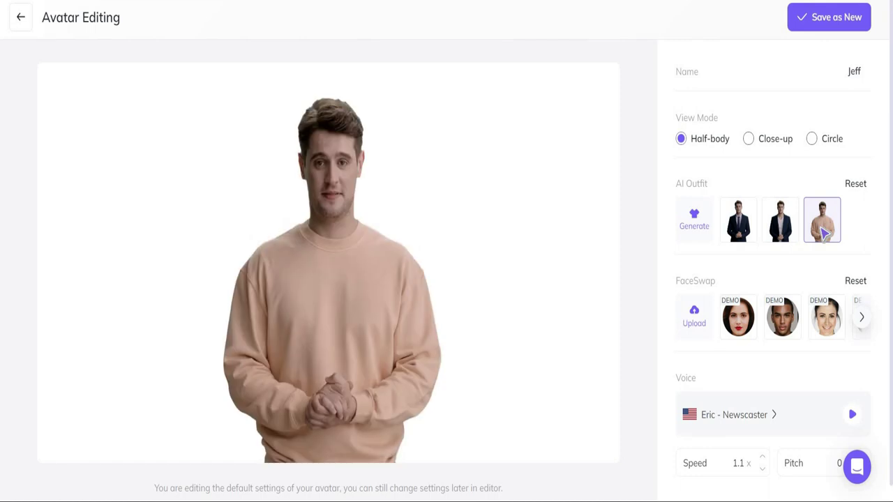
{"action": "left_click", "coordinate": [738, 222]}
- Try the FaceSwap demo faces and apply the male demo face to Jeff
{"action": "left_click", "coordinate": [781, 321]}
{"action": "left_click", "coordinate": [822, 324]}
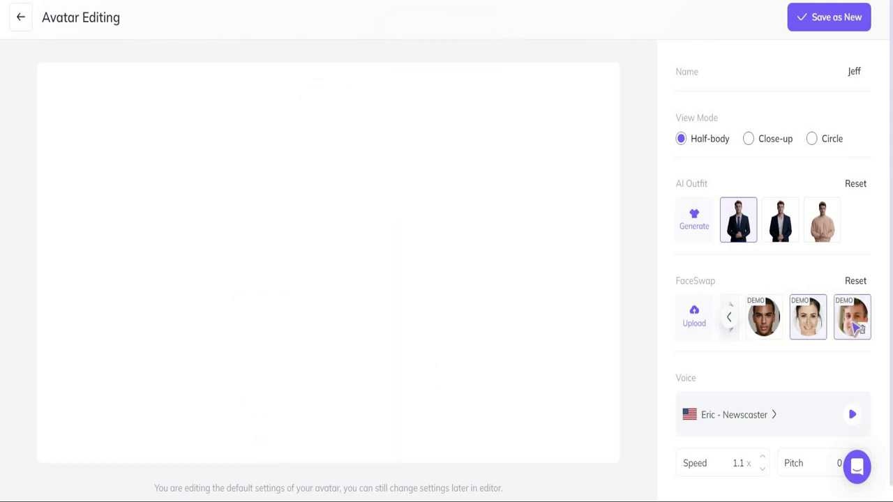
{"action": "left_click", "coordinate": [848, 324]}
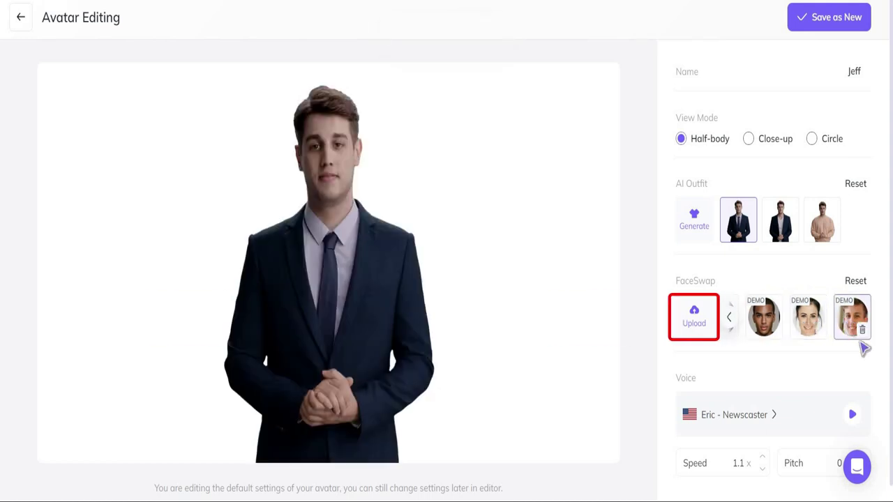
{"action": "left_click", "coordinate": [729, 318]}
{"action": "mouse_move", "coordinate": [782, 317]}
{"action": "left_click", "coordinate": [862, 318]}
{"action": "left_click", "coordinate": [855, 280]}
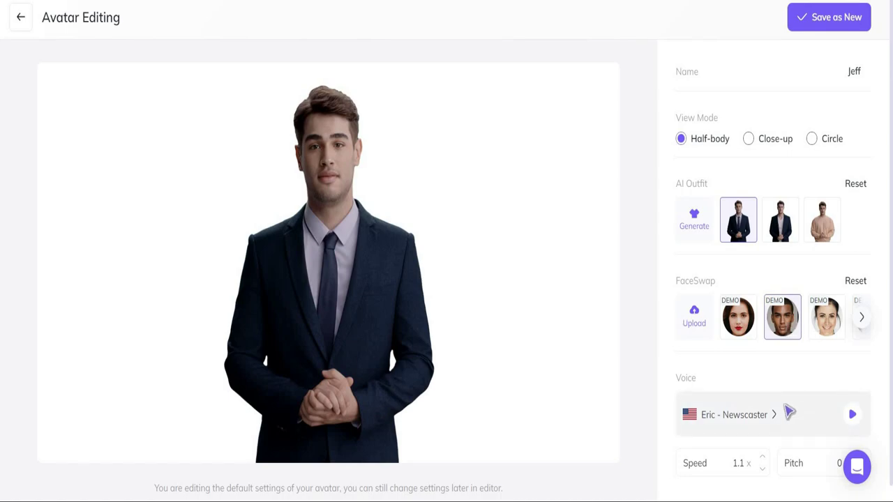
- Set the voice to Christopher - Calm and save the avatar as a new avatar
{"action": "scroll", "coordinate": [774, 401], "scroll_direction": "down", "scroll_amount": 1}
{"action": "left_click", "coordinate": [796, 395]}
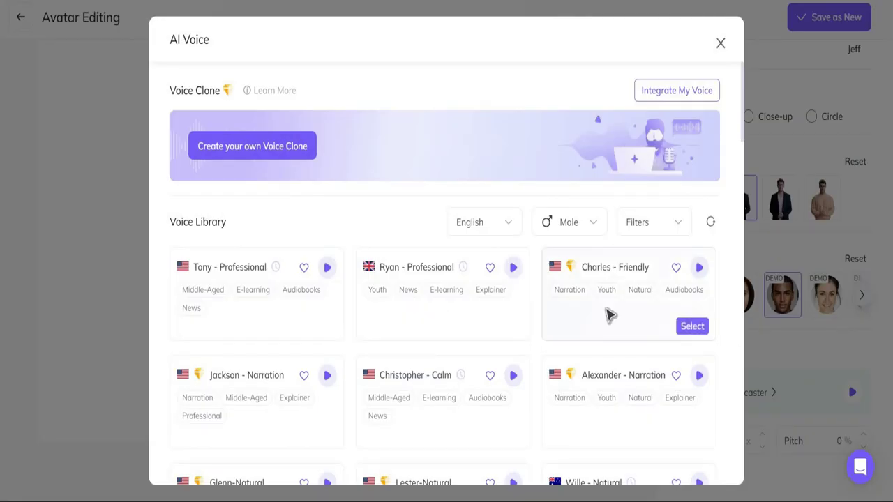
{"action": "scroll", "coordinate": [524, 321], "scroll_direction": "down", "scroll_amount": 2}
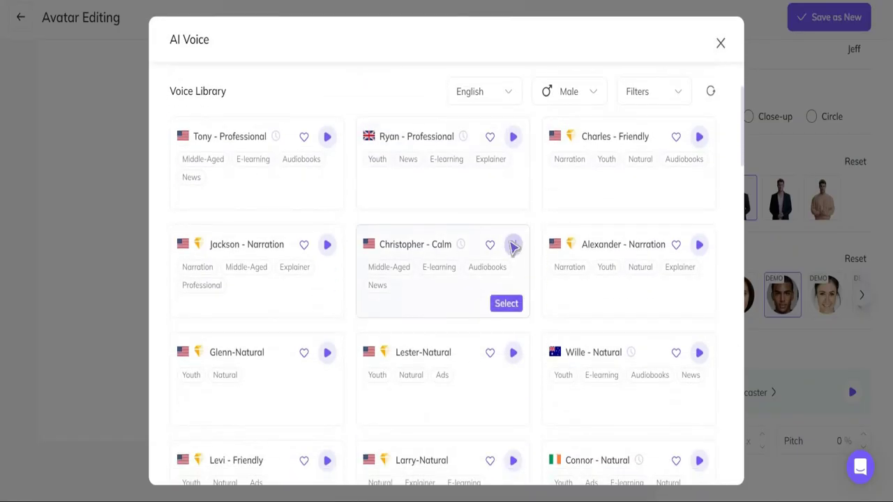
{"action": "scroll", "coordinate": [513, 246], "scroll_direction": "down", "scroll_amount": 2}
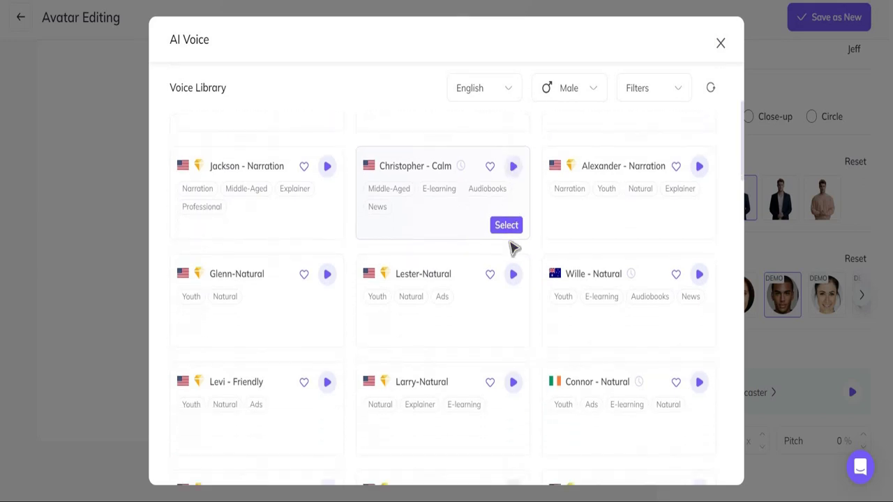
{"action": "scroll", "coordinate": [489, 245], "scroll_direction": "up", "scroll_amount": 1}
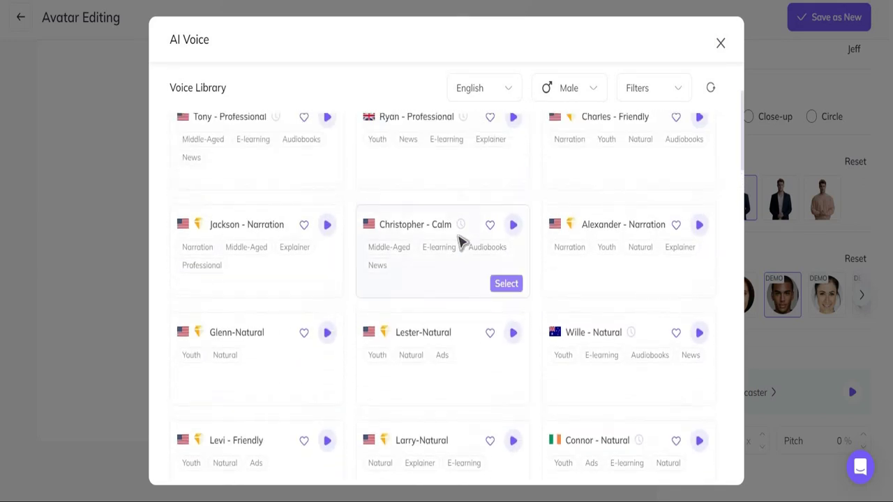
{"action": "left_click", "coordinate": [505, 284]}
{"action": "scroll", "coordinate": [624, 313], "scroll_direction": "up", "scroll_amount": 1}
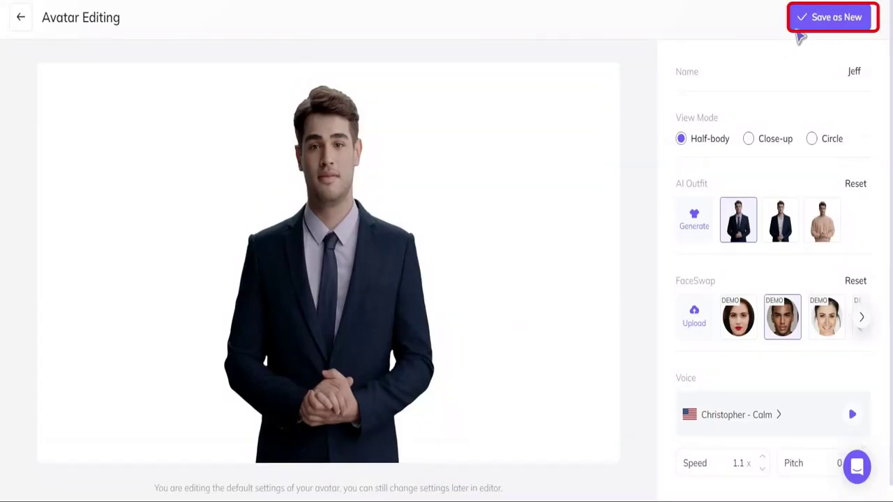
{"action": "left_click", "coordinate": [817, 21]}
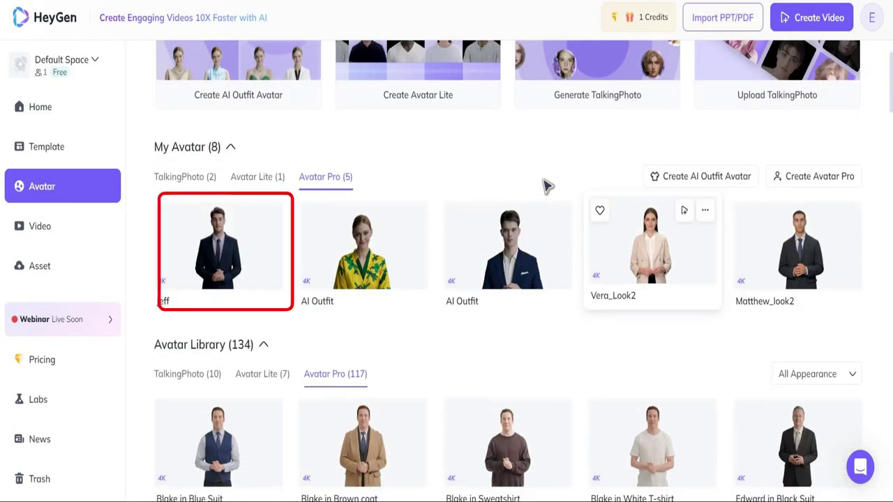
- Submit a video of the new Jeff avatar on a solid green background for rendering
{"action": "left_click", "coordinate": [240, 257]}
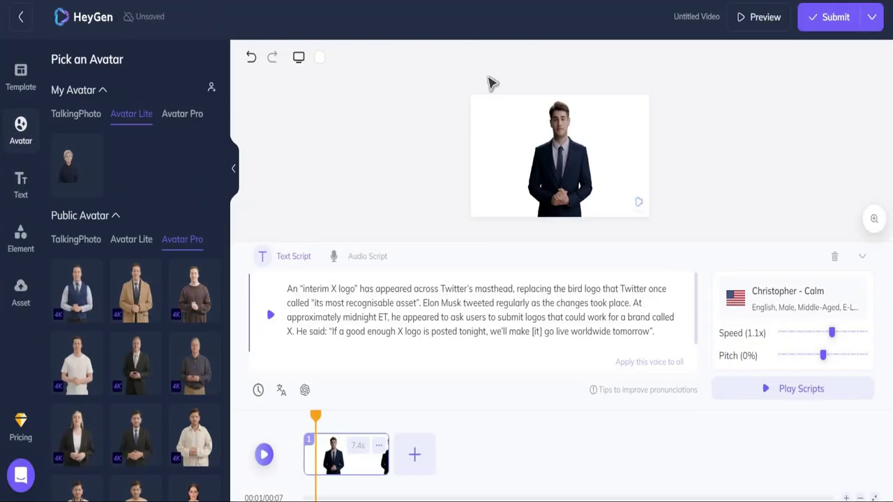
{"action": "left_click", "coordinate": [320, 57]}
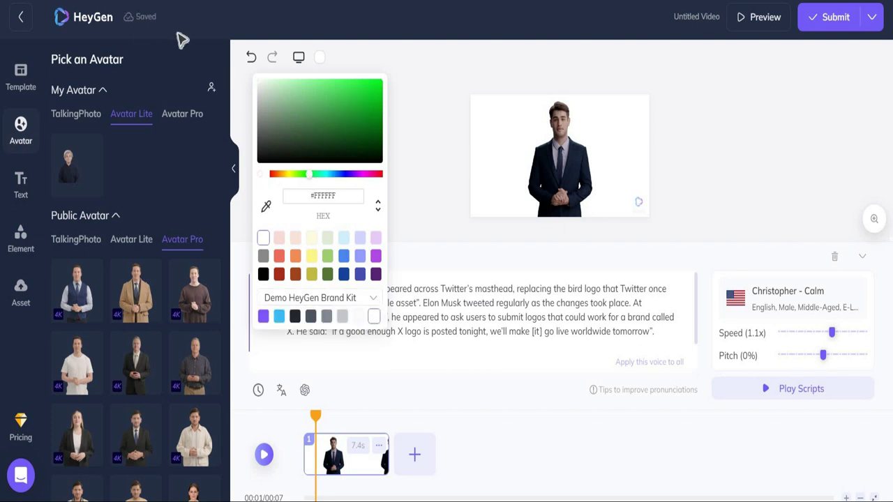
{"action": "left_click", "coordinate": [337, 89]}
{"action": "left_click", "coordinate": [750, 80]}
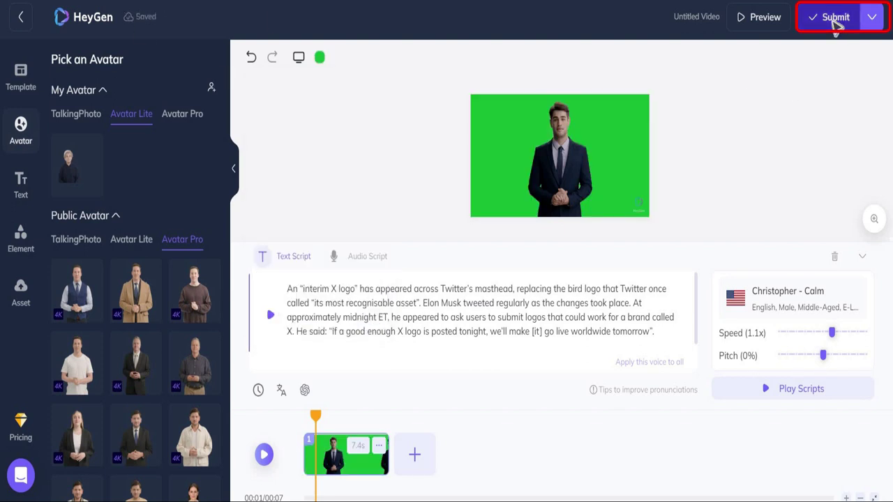
{"action": "left_click", "coordinate": [836, 21]}
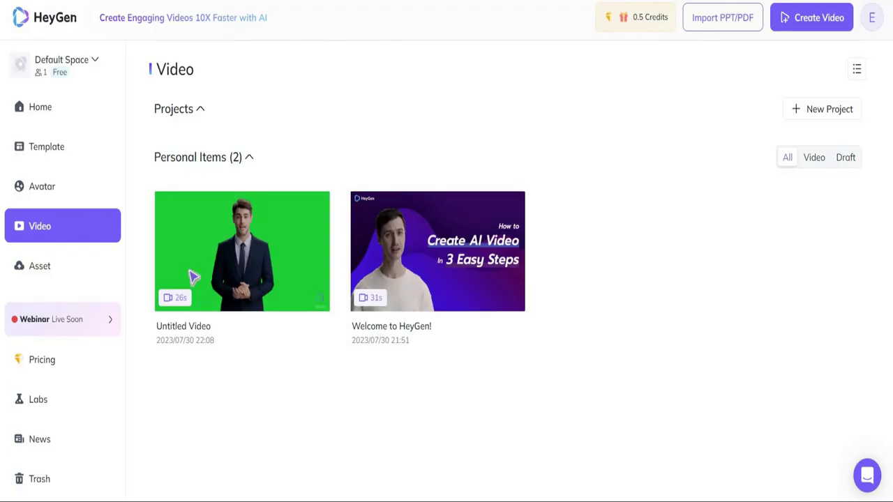
- Play Untitled Video, turn captions off, and download the original video file
{"action": "left_click", "coordinate": [194, 277]}
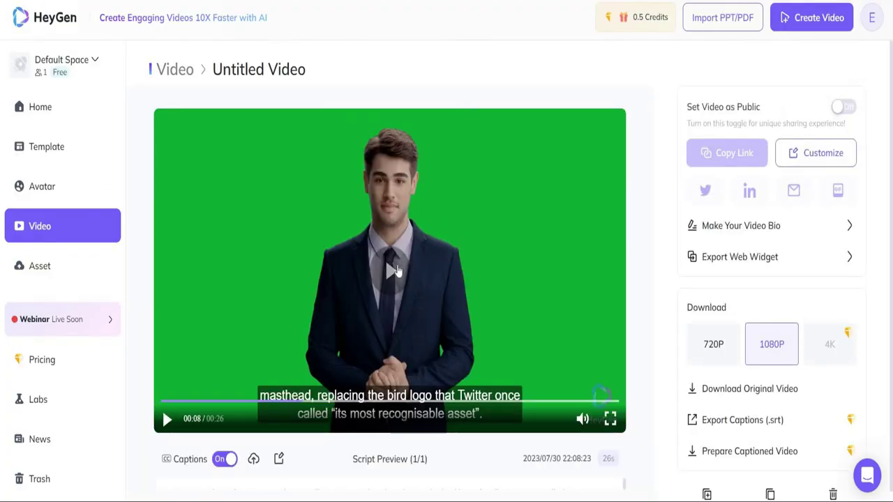
{"action": "left_click", "coordinate": [394, 273]}
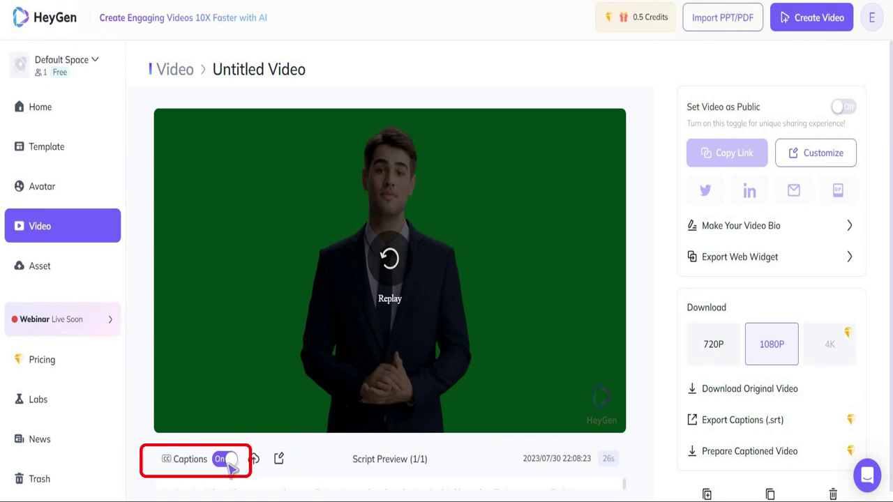
{"action": "left_click", "coordinate": [226, 460]}
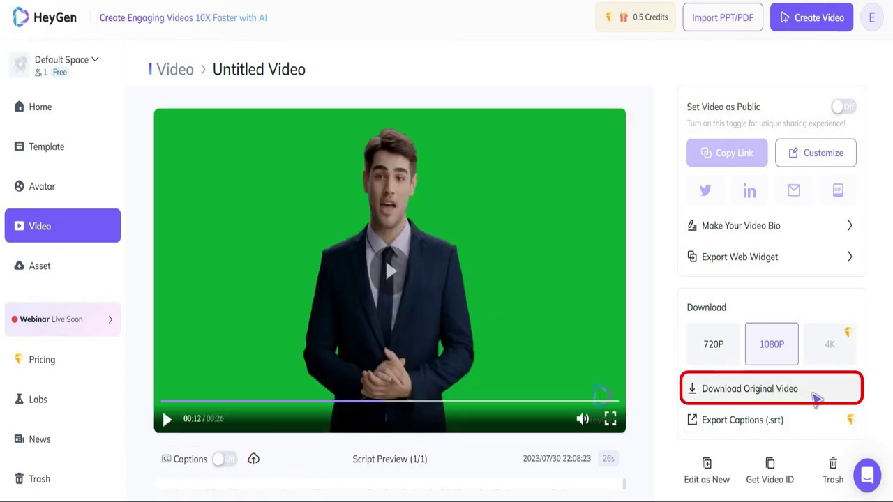
{"action": "left_click", "coordinate": [817, 397]}
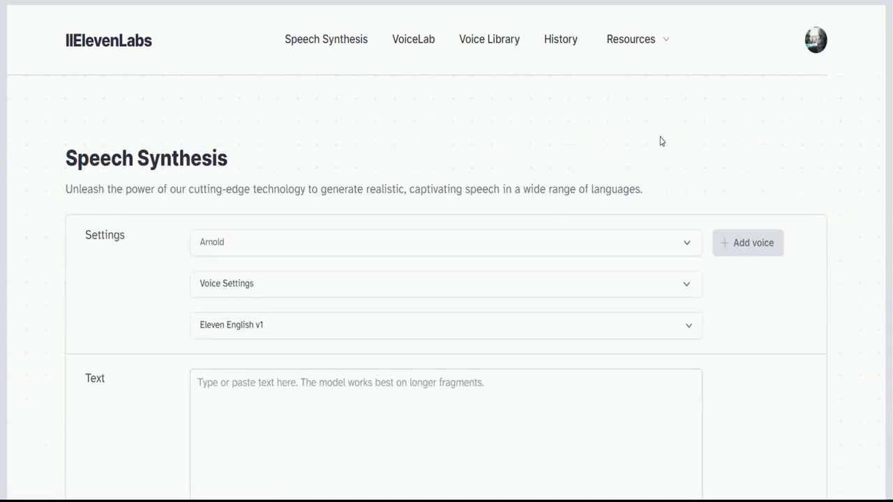
- Keep Arnold as the voice and paste the news article into the Text box
{"action": "scroll", "coordinate": [660, 143], "scroll_direction": "down", "scroll_amount": 2}
{"action": "left_click", "coordinate": [659, 152]}
{"action": "left_click", "coordinate": [419, 210]}
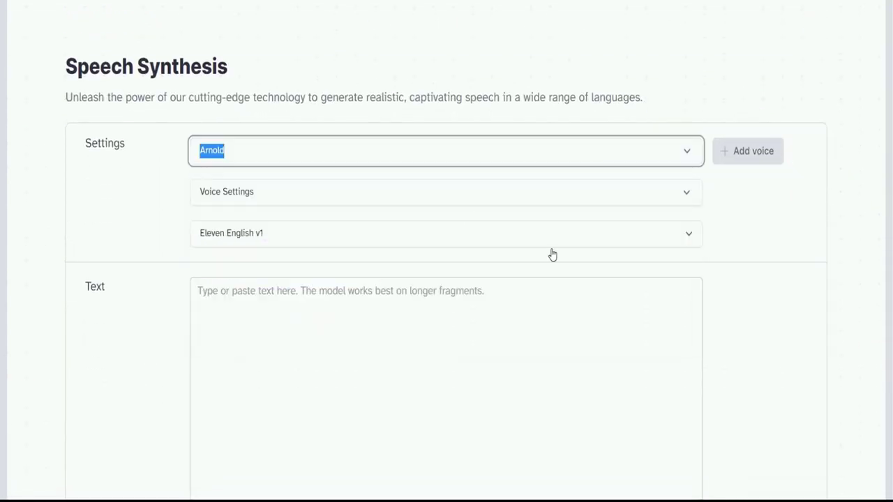
{"action": "key", "text": "ctrl+a"}
{"action": "key", "text": "ctrl+c"}
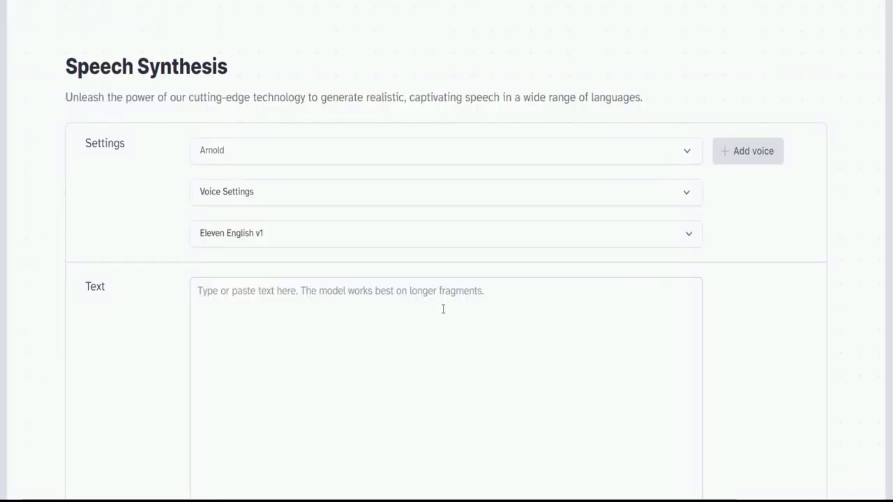
{"action": "left_click", "coordinate": [442, 307]}
{"action": "key", "text": "ctrl+v"}
- Generate the Arnold narration and download it as an MP3
{"action": "scroll", "coordinate": [519, 309], "scroll_direction": "down", "scroll_amount": 5}
{"action": "left_click", "coordinate": [454, 293]}
{"action": "left_click", "coordinate": [835, 480]}
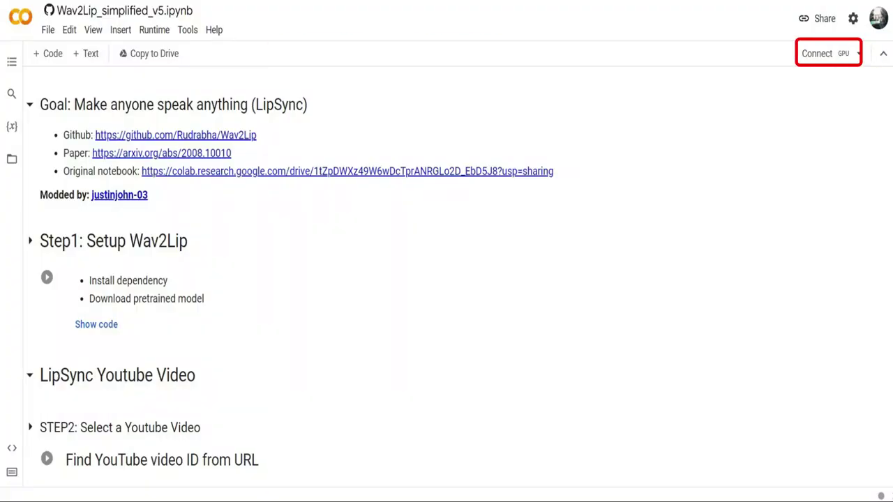
- Connect a GPU runtime and run the Step1 Wav2Lip setup cell, accepting the warning
{"action": "left_click", "coordinate": [817, 53]}
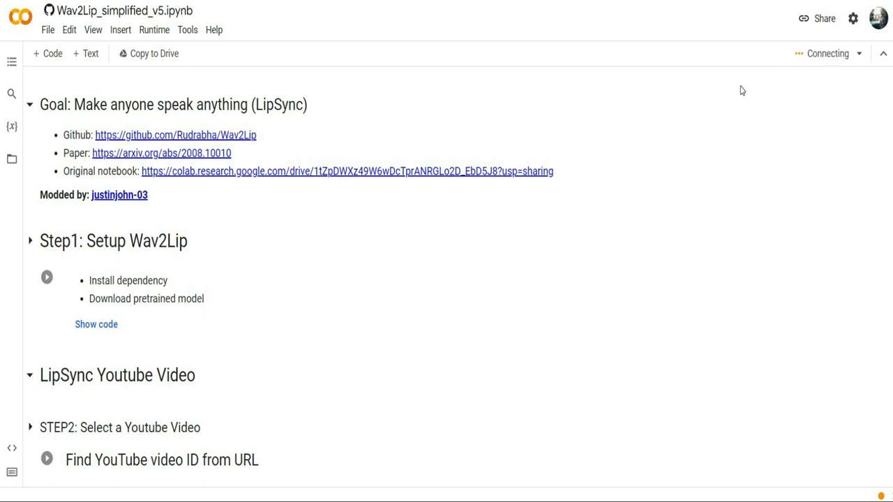
{"action": "scroll", "coordinate": [742, 90], "scroll_direction": "down", "scroll_amount": 1}
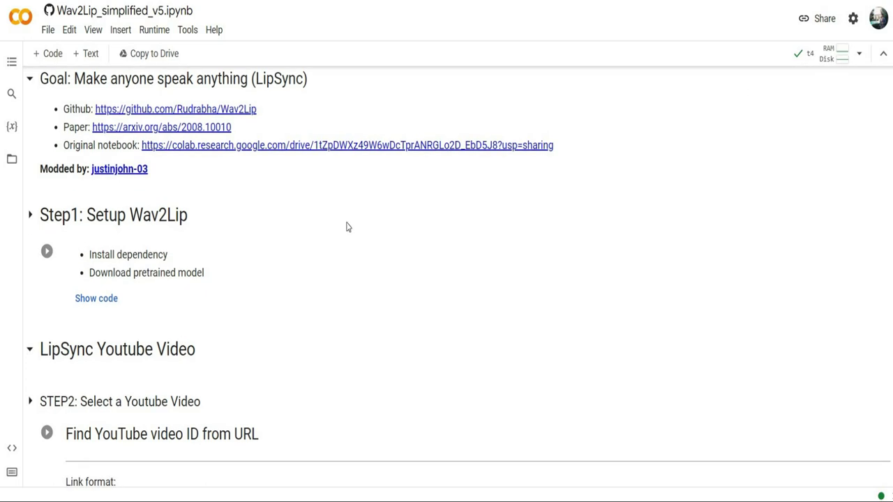
{"action": "left_click", "coordinate": [47, 252]}
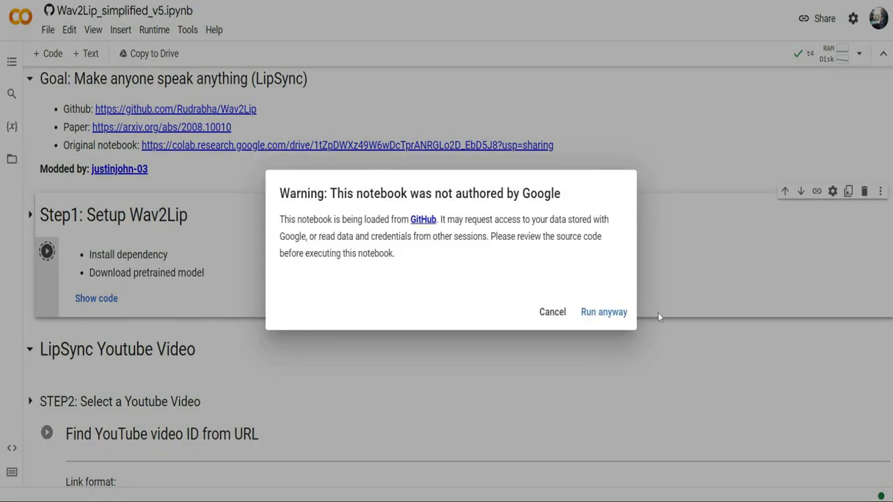
{"action": "left_click", "coordinate": [605, 312]}
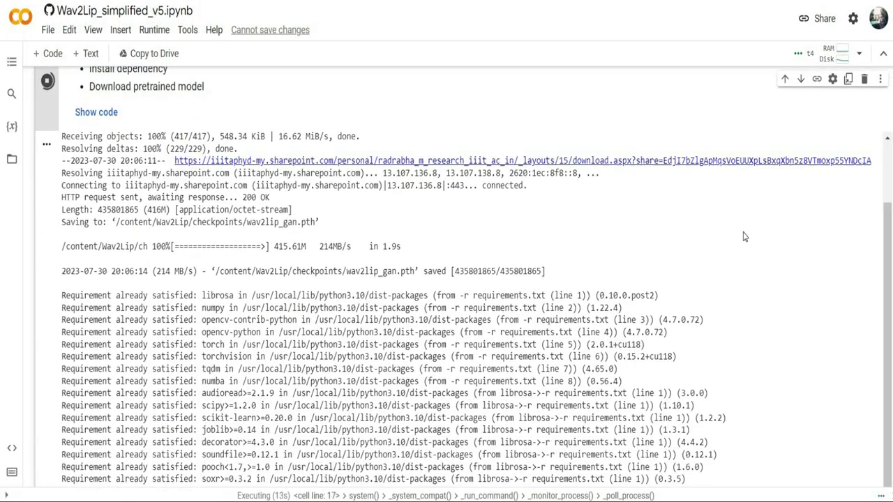
{"action": "scroll", "coordinate": [79, 132], "scroll_direction": "down", "scroll_amount": 10}
{"action": "scroll", "coordinate": [262, 247], "scroll_direction": "down", "scroll_amount": 10}
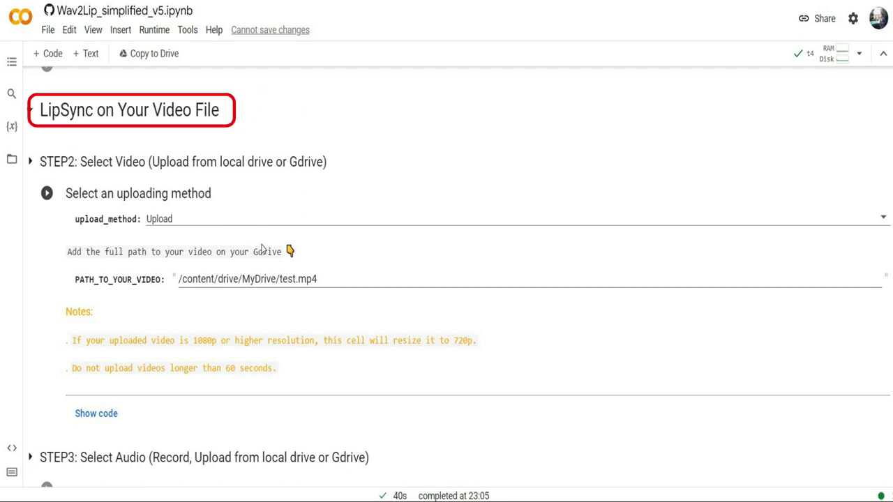
- Run the STEP2 cell to upload the green-screen presenter video
{"action": "left_click", "coordinate": [47, 195]}
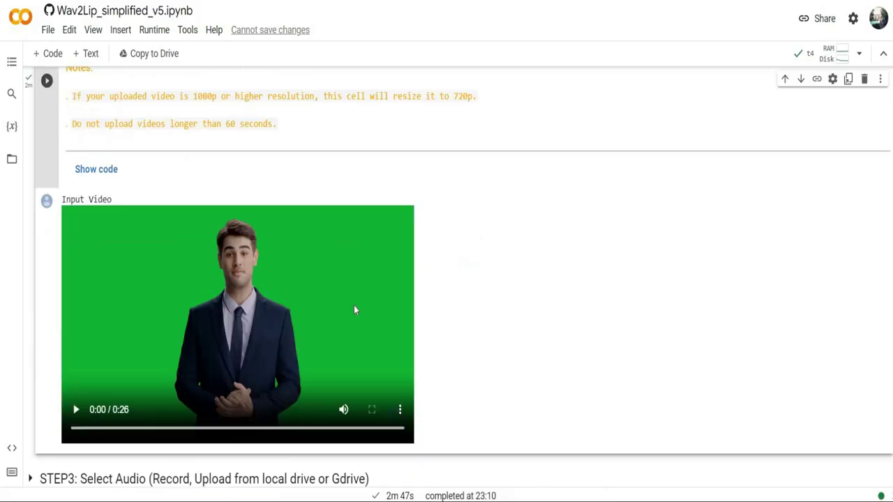
{"action": "scroll", "coordinate": [570, 353], "scroll_direction": "down", "scroll_amount": 3}
{"action": "scroll", "coordinate": [55, 242], "scroll_direction": "down", "scroll_amount": 2}
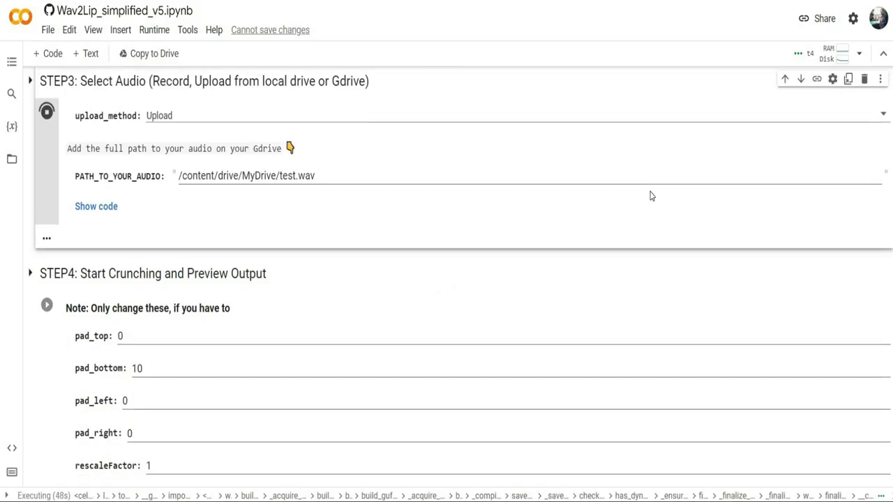
{"action": "scroll", "coordinate": [650, 196], "scroll_direction": "down", "scroll_amount": 2}
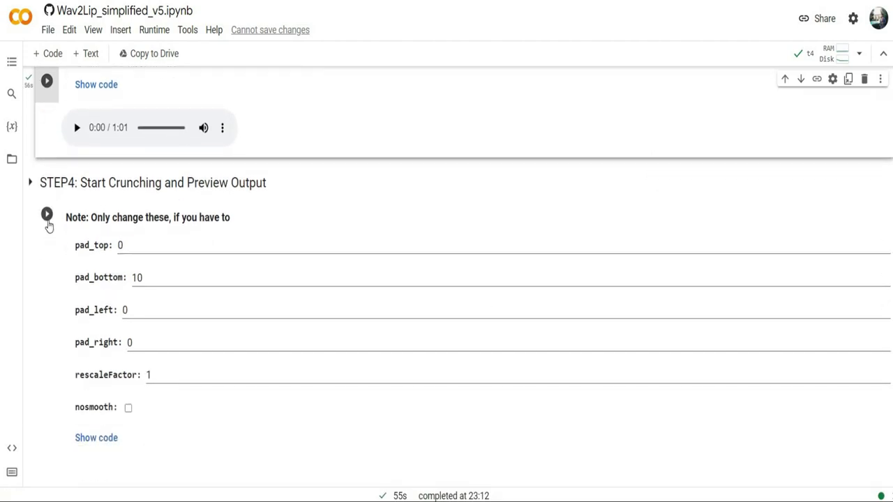
- Run the lip-sync processing step and check the output video's download options
{"action": "left_click", "coordinate": [47, 219]}
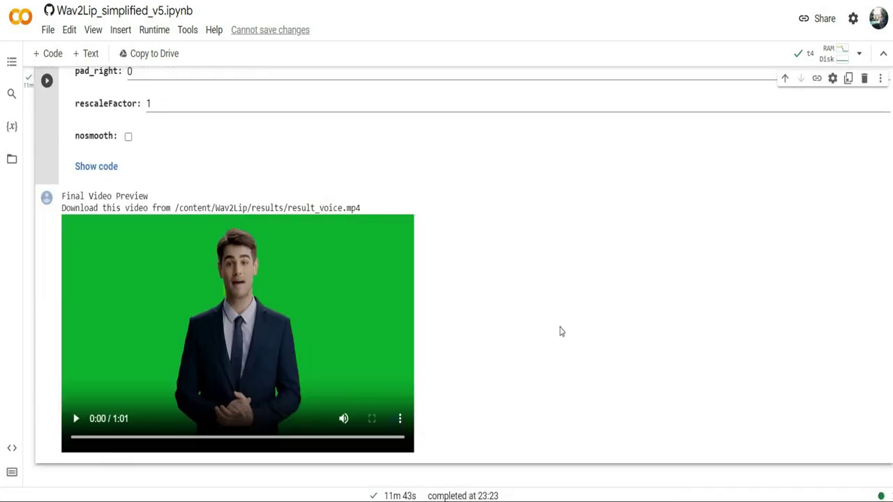
{"action": "scroll", "coordinate": [561, 332], "scroll_direction": "down", "scroll_amount": 1}
{"action": "left_click", "coordinate": [400, 382]}
{"action": "left_click", "coordinate": [584, 260]}
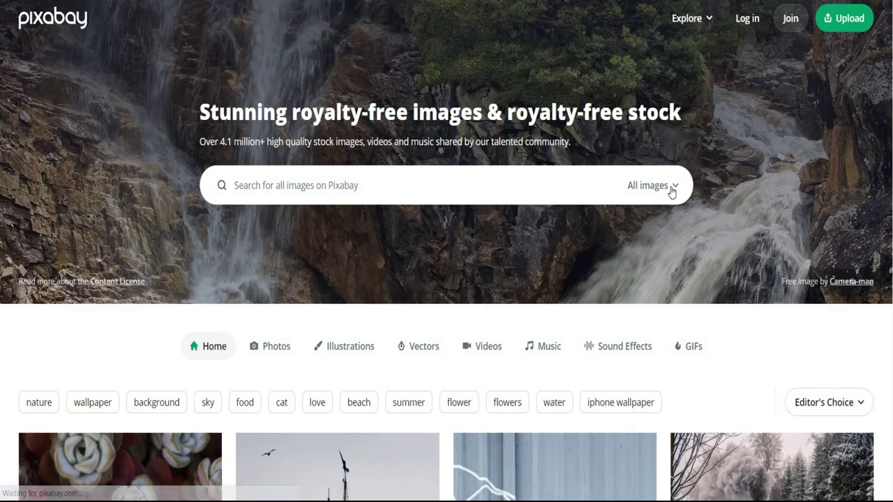
- Search Pixabay music for 'news' and open the news media results
{"action": "left_click", "coordinate": [671, 185]}
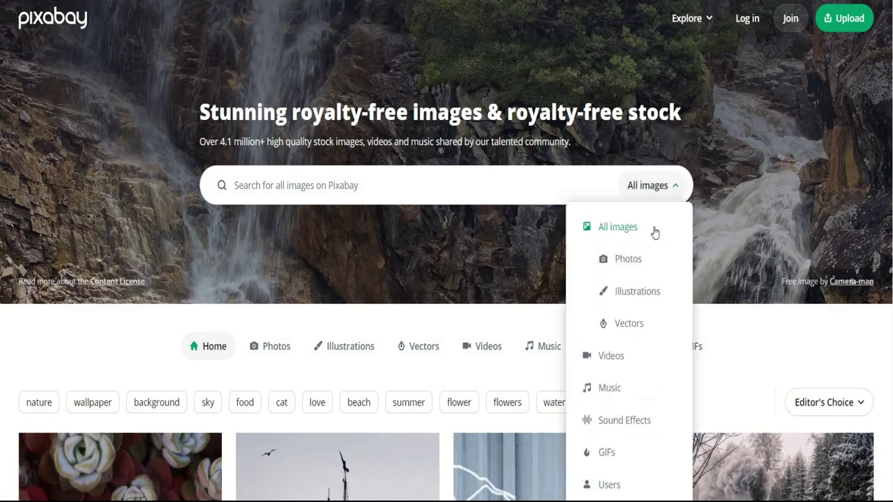
{"action": "left_click", "coordinate": [630, 388]}
{"action": "type", "text": "news"}
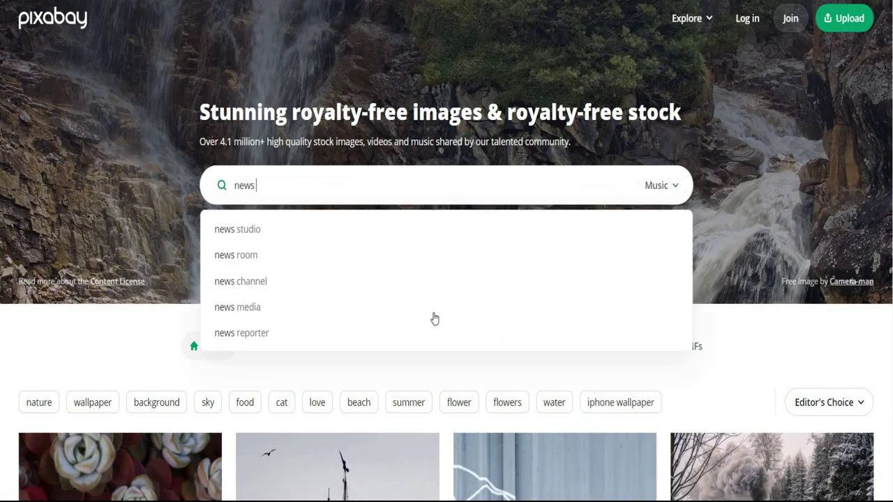
{"action": "left_click", "coordinate": [418, 314]}
{"action": "scroll", "coordinate": [712, 202], "scroll_direction": "down", "scroll_amount": 2}
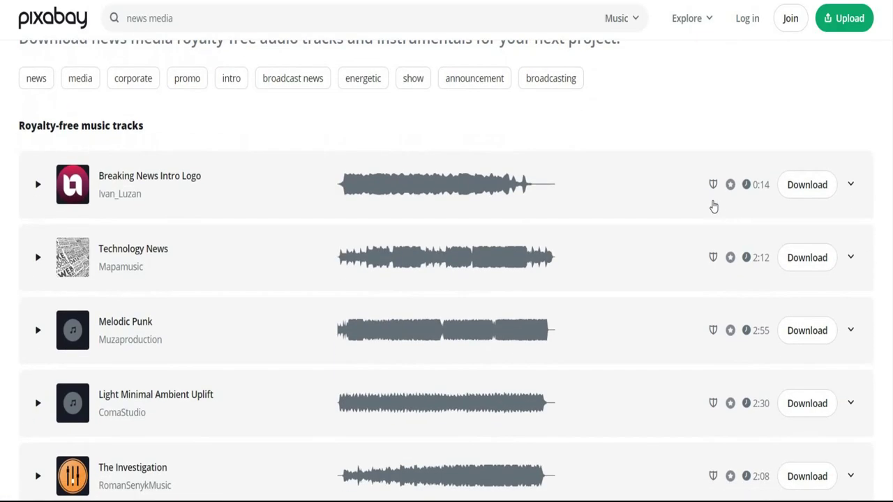
- Preview the Breaking News Intro Logo and Light Minimal Ambient Uplift tracks
{"action": "left_click", "coordinate": [38, 186]}
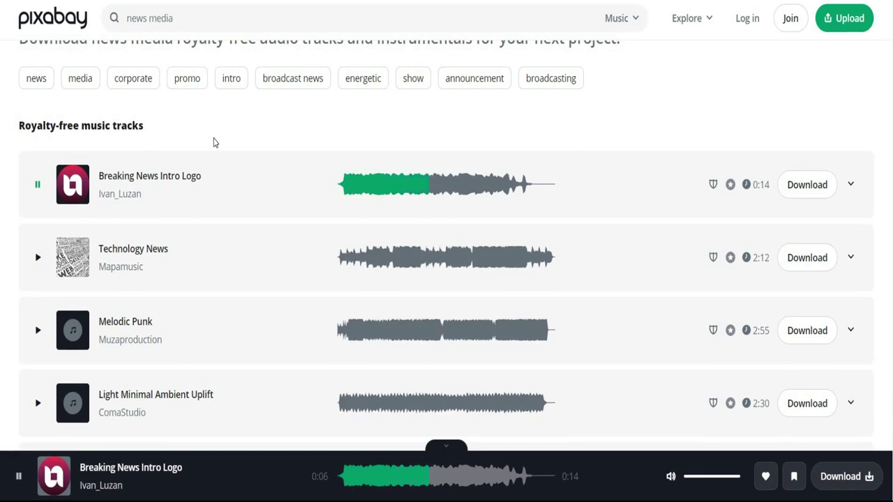
{"action": "scroll", "coordinate": [806, 199], "scroll_direction": "down", "scroll_amount": 2}
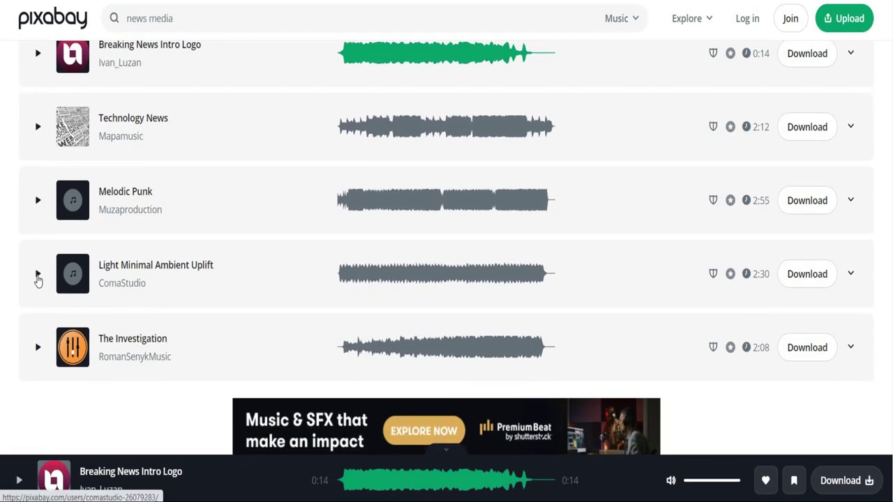
{"action": "left_click", "coordinate": [37, 274]}
{"action": "left_click", "coordinate": [438, 283]}
{"action": "scroll", "coordinate": [779, 335], "scroll_direction": "up", "scroll_amount": 1}
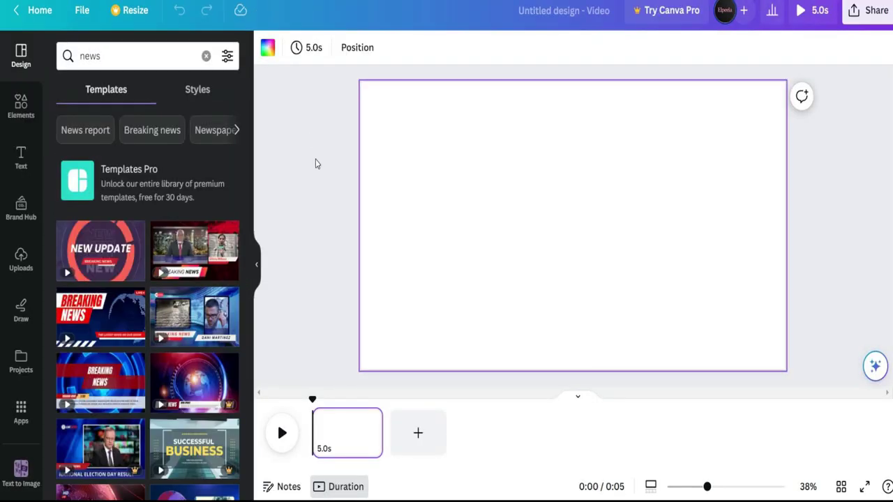
- Apply all pages of the chosen news template and open the MP4 download settings
{"action": "left_click", "coordinate": [100, 250]}
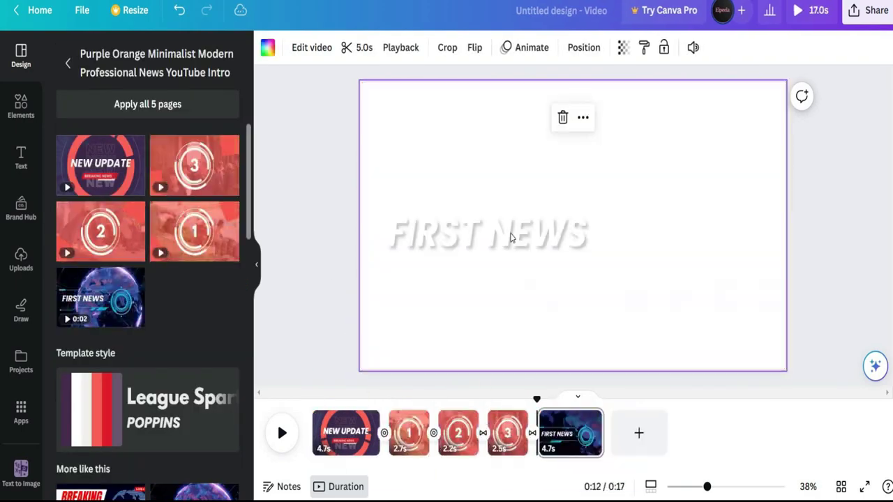
{"action": "left_click", "coordinate": [510, 234]}
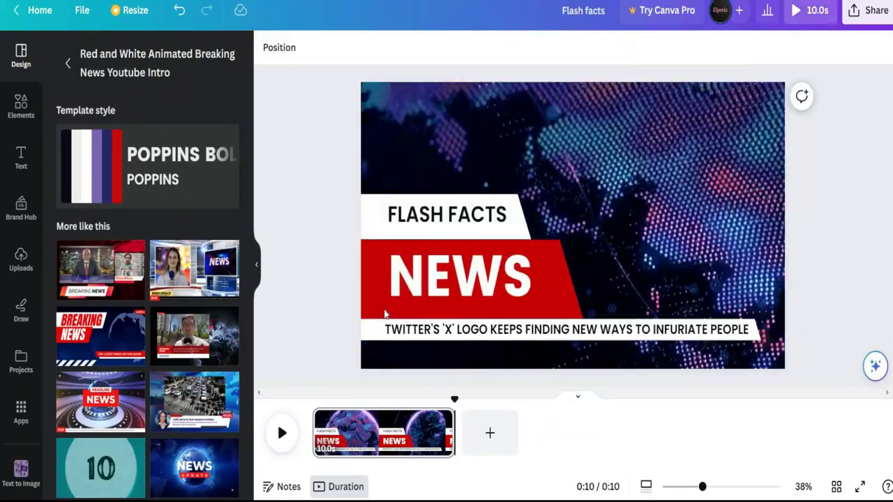
{"action": "left_click", "coordinate": [869, 10]}
{"action": "left_click", "coordinate": [713, 371]}
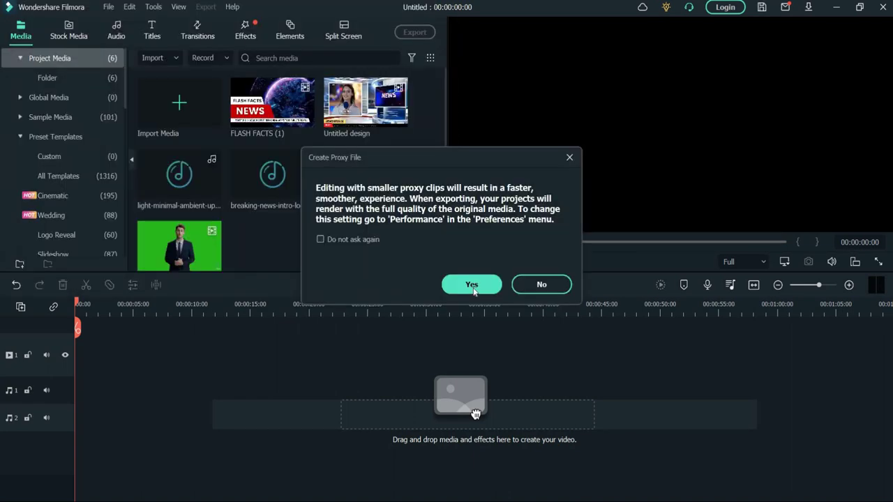
- Place the Flash Facts intro, breaking-news music, FLASH FACTS (1) graphic and presenter clip on the timeline
{"action": "left_click", "coordinate": [358, 259]}
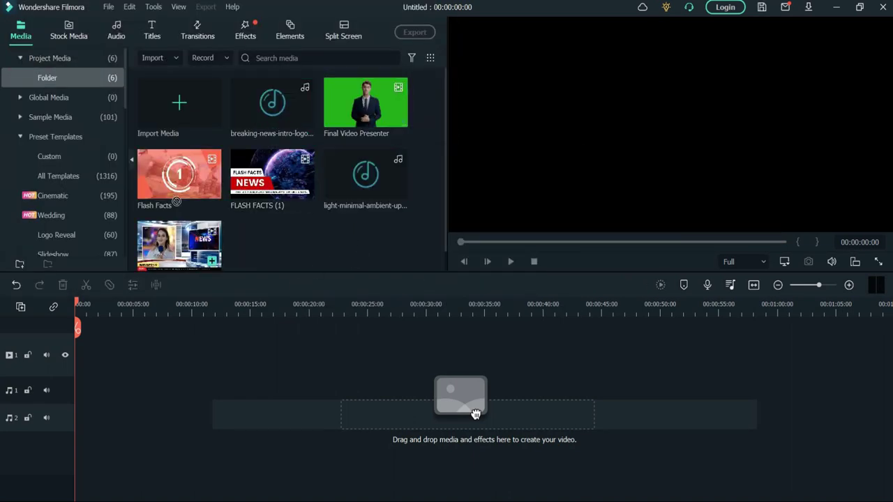
{"action": "left_click_drag", "start_coordinate": [475, 414], "coordinate": [419, 356]}
{"action": "left_click", "coordinate": [379, 281]}
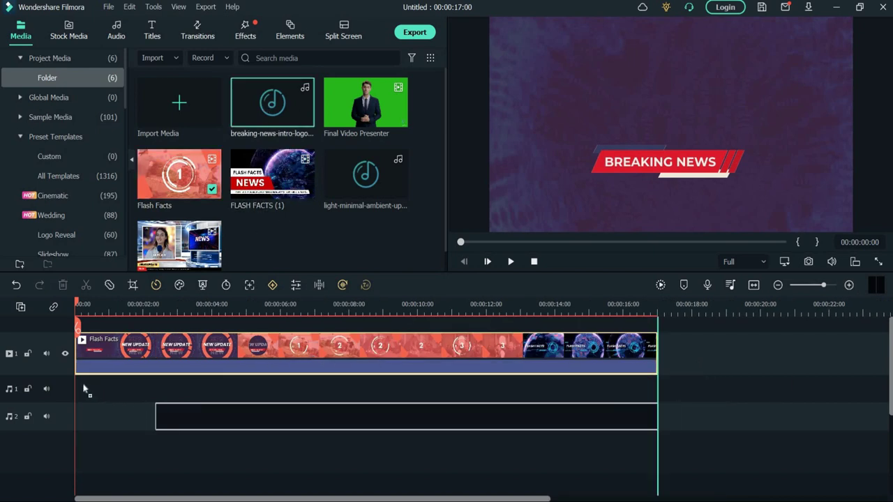
{"action": "left_click_drag", "start_coordinate": [273, 105], "coordinate": [128, 399]}
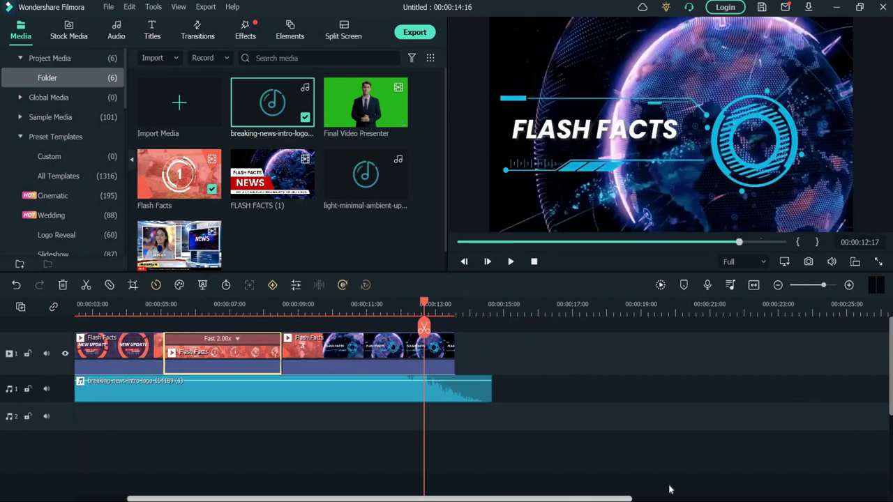
{"action": "left_click_drag", "start_coordinate": [272, 174], "coordinate": [543, 389]}
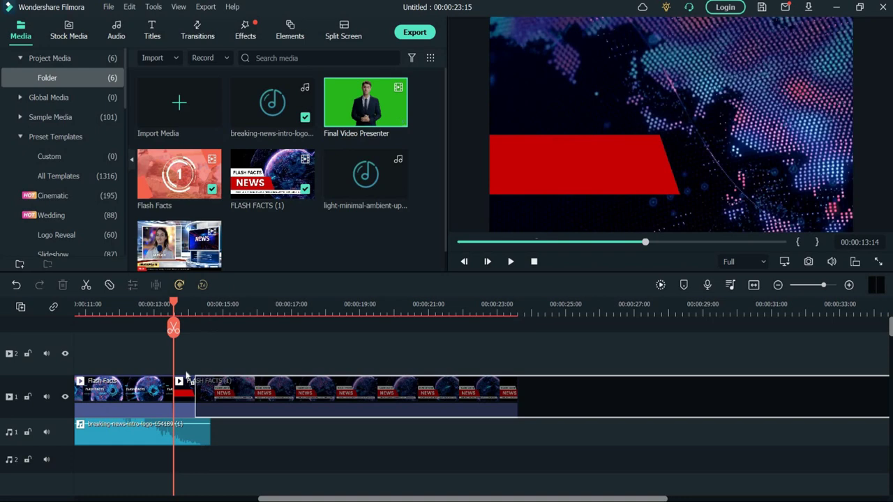
{"action": "left_click_drag", "start_coordinate": [366, 105], "coordinate": [265, 338]}
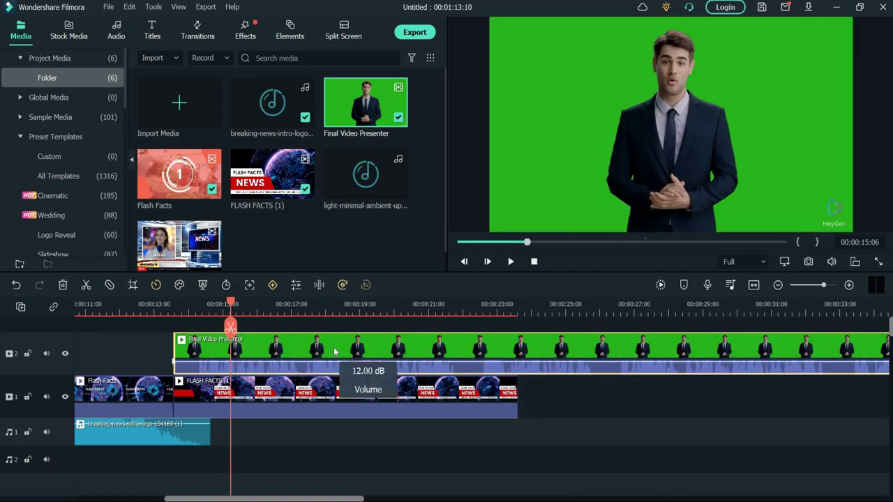
- Key out the presenter's green screen with Chroma Key and a raised tolerance
{"action": "double_click", "coordinate": [335, 351]}
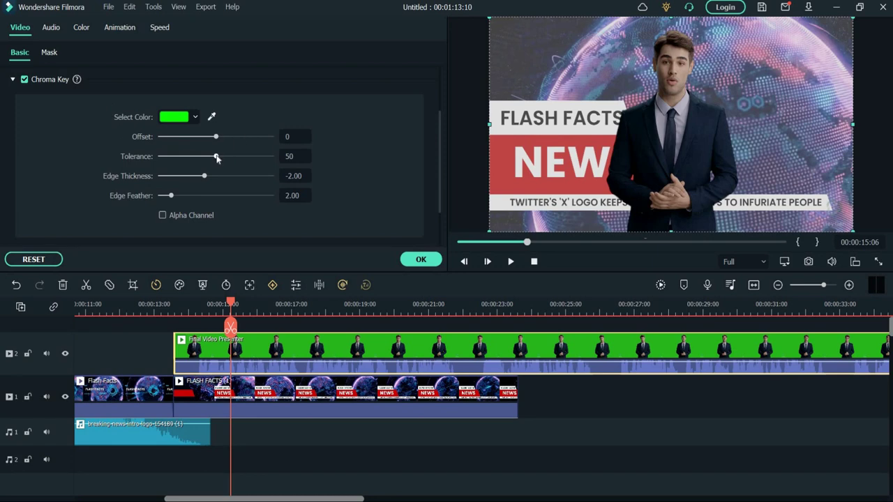
{"action": "left_click_drag", "start_coordinate": [248, 161], "coordinate": [259, 158]}
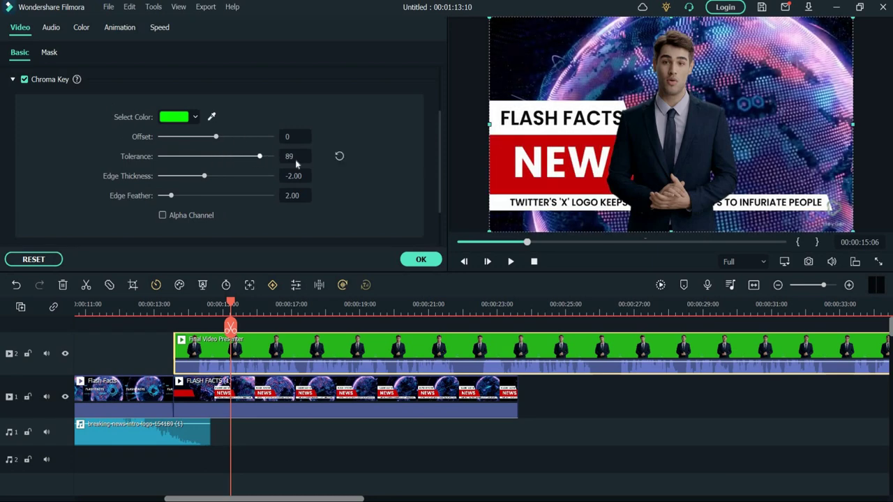
{"action": "left_click", "coordinate": [421, 260]}
- Move the presenter to the right and extend the FLASH FACTS (1) graphic with pasted copies
{"action": "left_click_drag", "start_coordinate": [698, 172], "coordinate": [794, 158]}
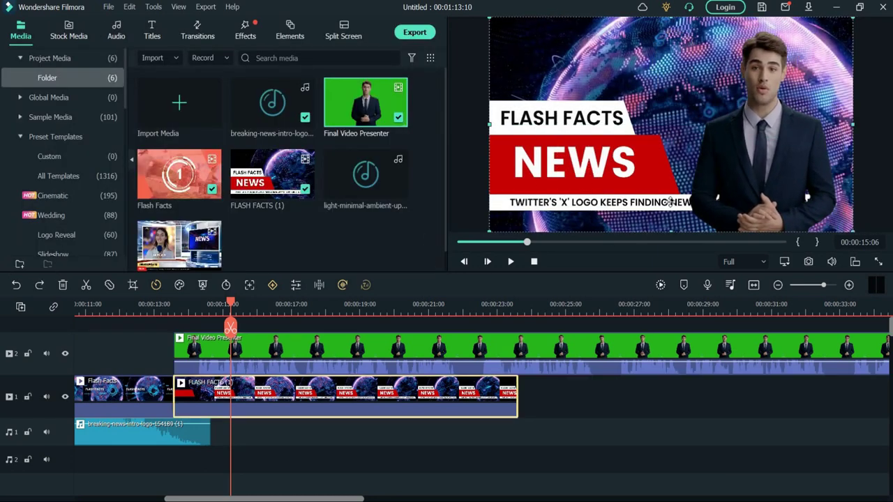
{"action": "left_click", "coordinate": [480, 399]}
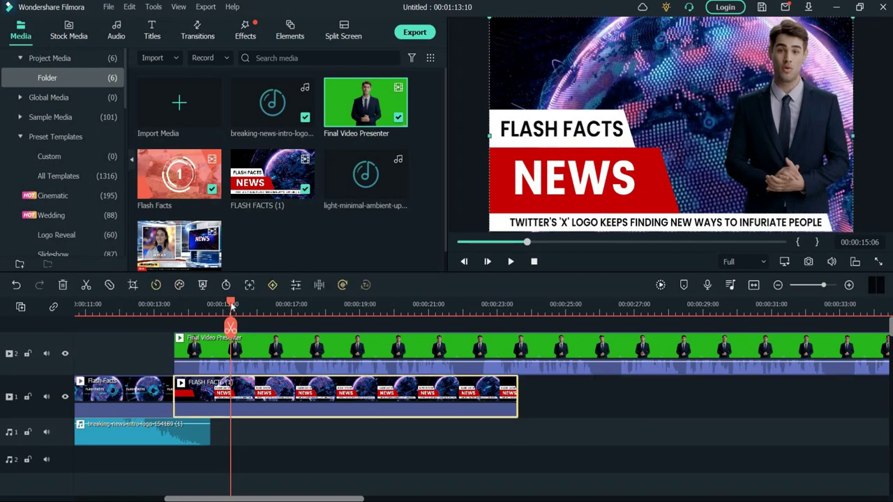
{"action": "left_click_drag", "start_coordinate": [233, 304], "coordinate": [519, 307]}
{"action": "key", "text": "ctrl+v"}
{"action": "key", "text": "ctrl+v"}
{"action": "key", "text": "ctrl+v"}
{"action": "key", "text": "ctrl+v"}
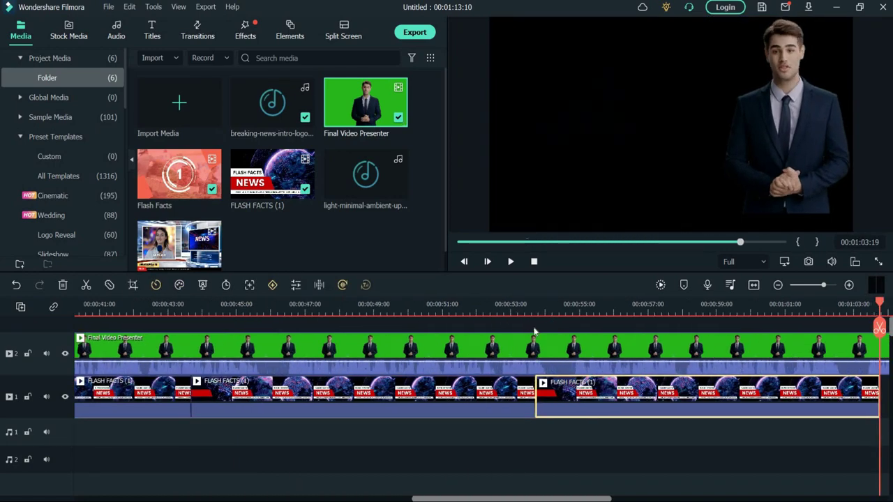
- Add the ambient uplift music to track 1 after the intro music
{"action": "scroll", "coordinate": [534, 331], "scroll_direction": "down", "scroll_amount": 3}
{"action": "mouse_move", "coordinate": [366, 174]}
{"action": "left_mouse_down"}
{"action": "mouse_move", "coordinate": [217, 440]}
{"action": "mouse_move", "coordinate": [171, 447]}
{"action": "left_mouse_up"}
{"action": "scroll", "coordinate": [490, 351], "scroll_direction": "down", "scroll_amount": 3}
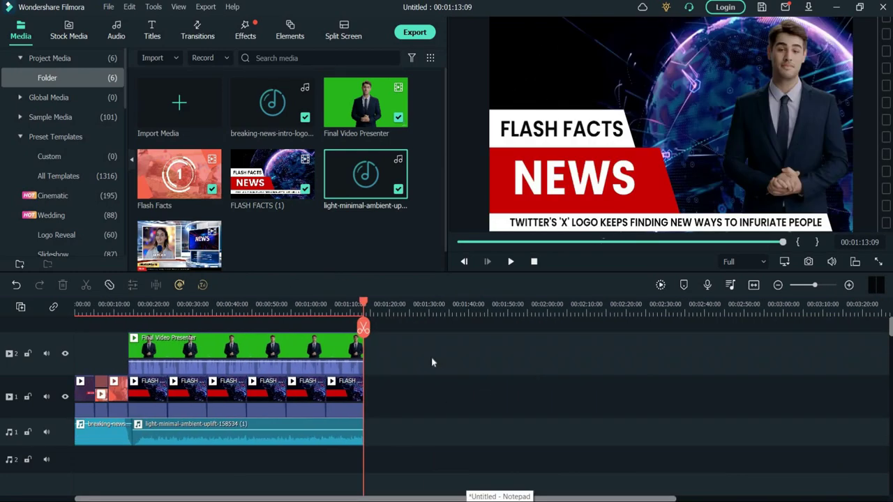
- Render the finished Flash Facts video with Filmora's export dialog
{"action": "key", "text": "ctrl+e"}
{"action": "left_click", "coordinate": [632, 399]}
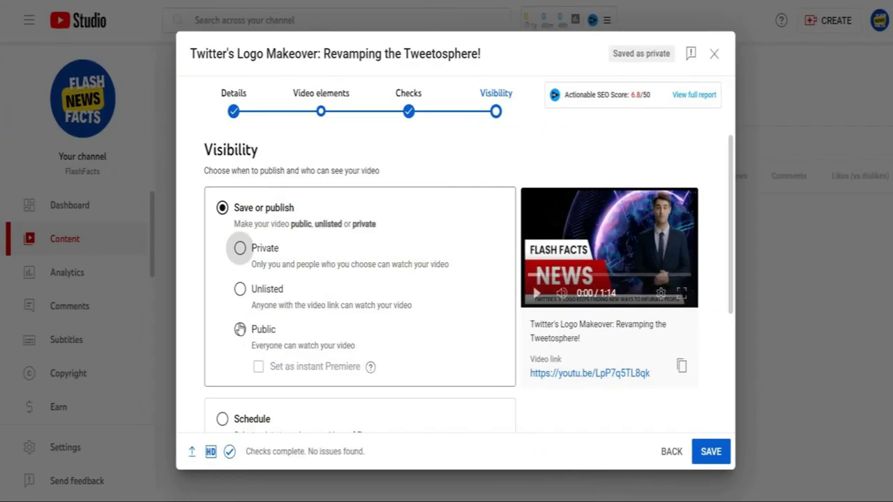
- Set the Twitter's Logo Makeover upload's visibility to Public
{"action": "left_click", "coordinate": [239, 329]}
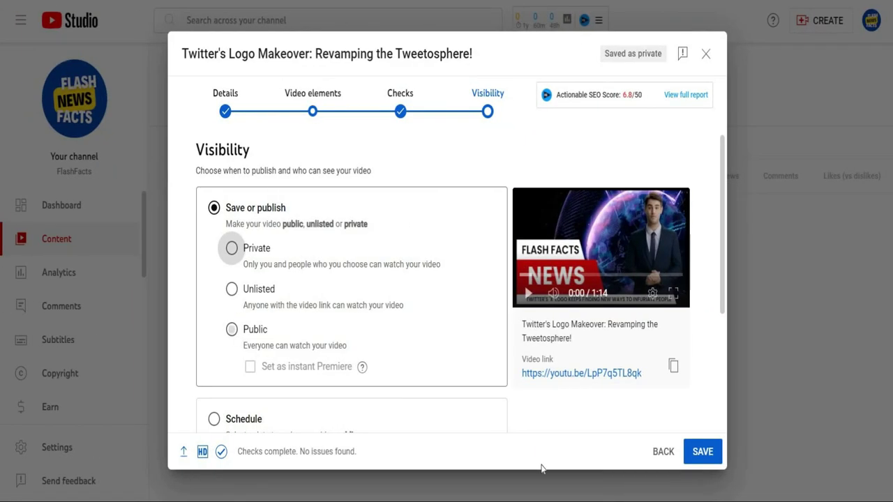